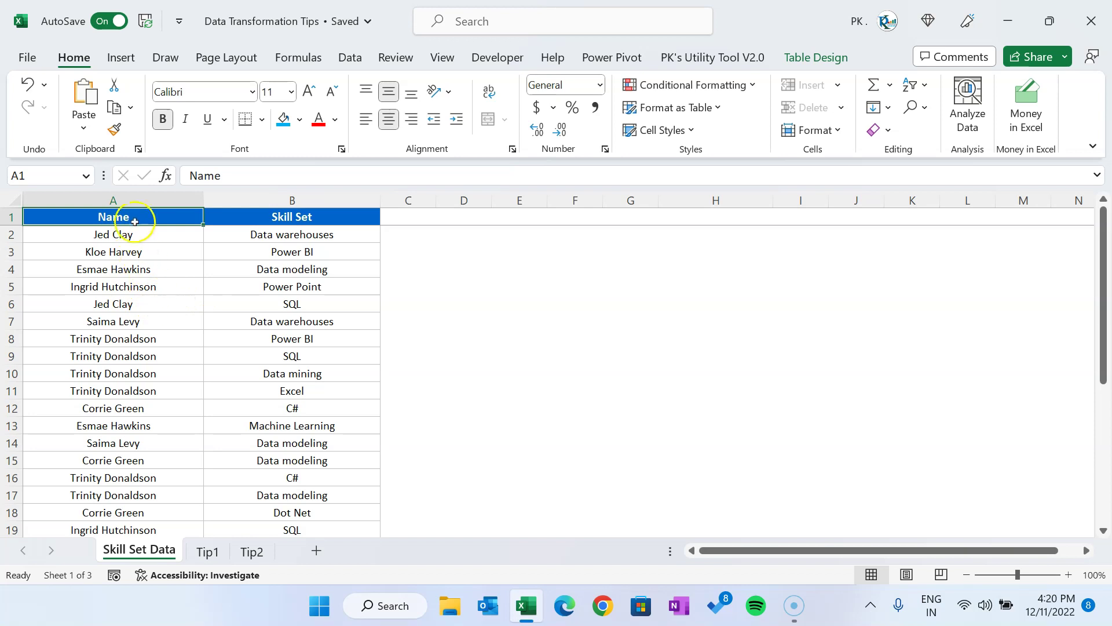
Browse the skills table and select the upper Skill Set cells.
drag(141, 216, 159, 470)
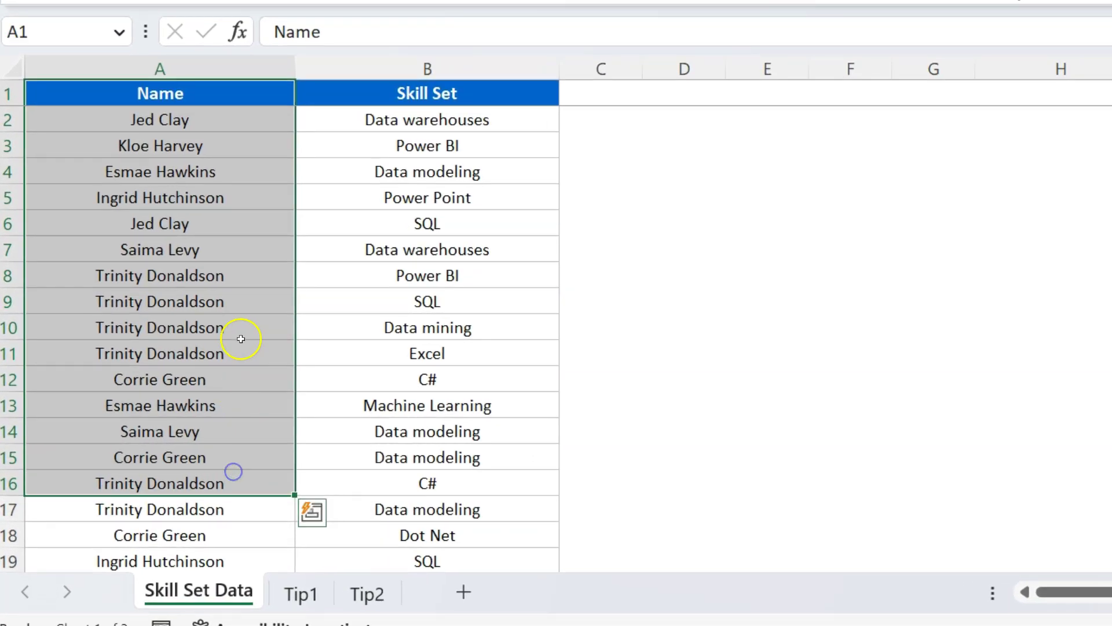
scroll(168, 376, down, 3)
scroll(241, 325, up, 3)
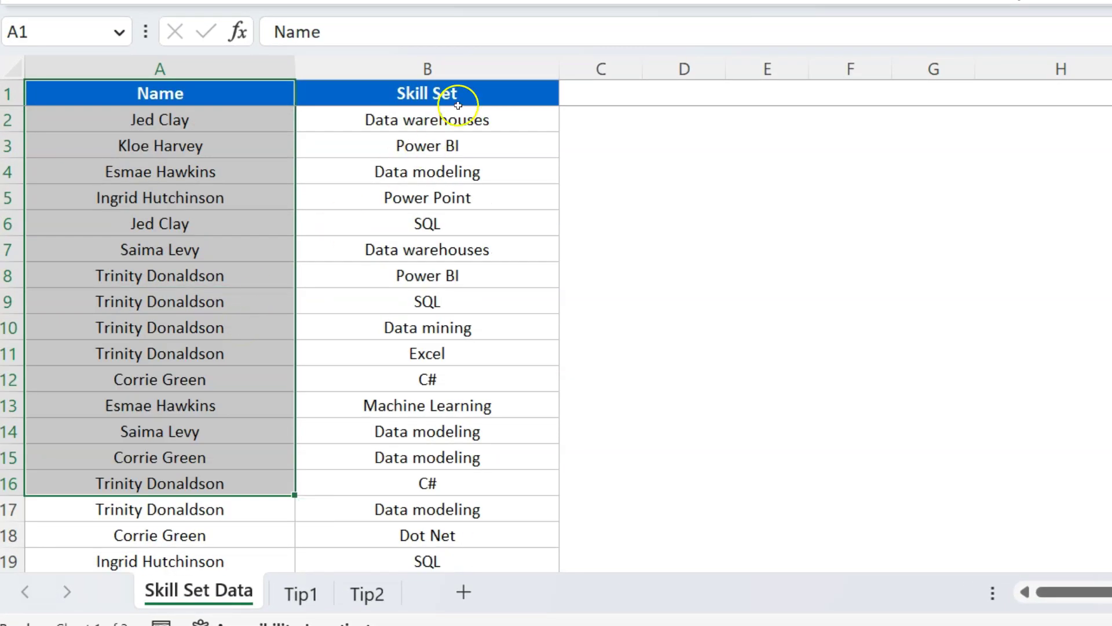
drag(454, 96, 462, 436)
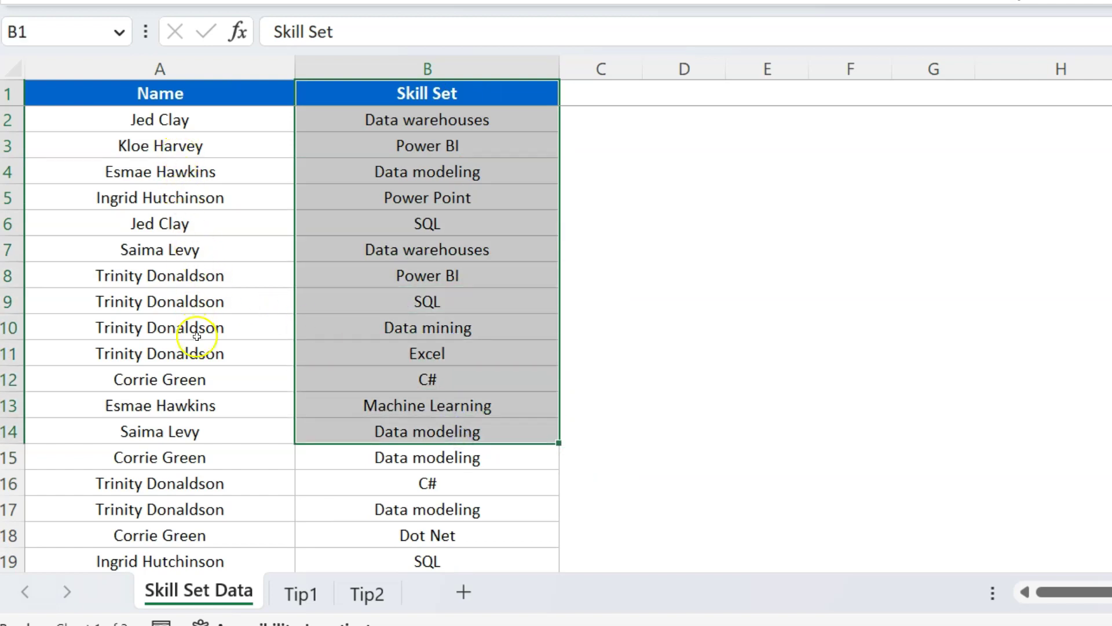
Turn on table filtering and filter the Name column to a single employee.
click(197, 90)
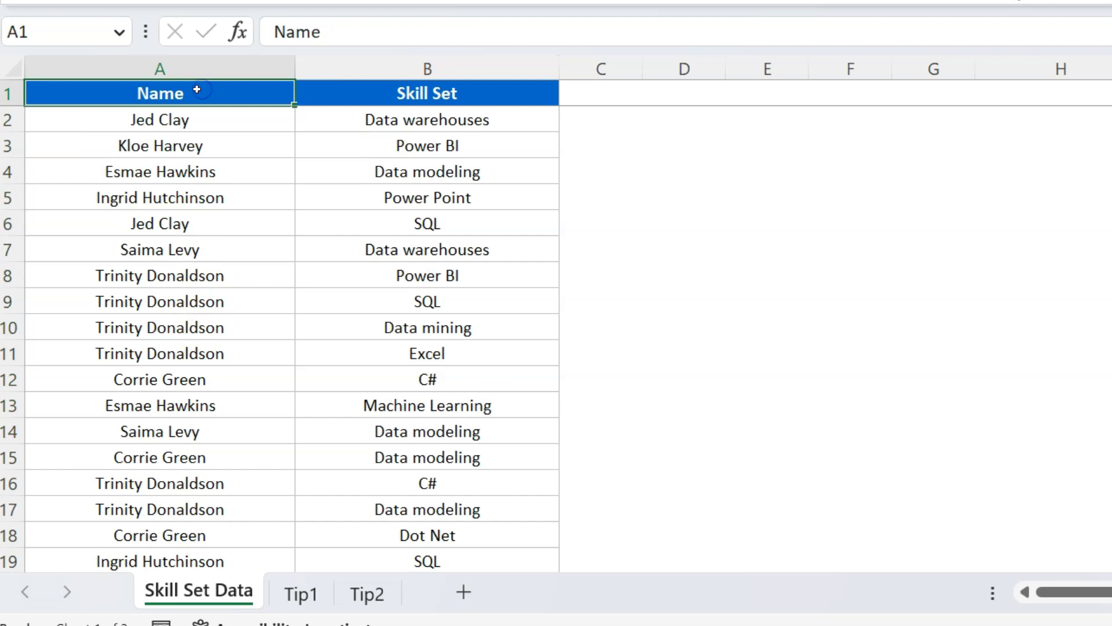
key(ctrl+shift+l)
key(alt+Down)
key(Tab)
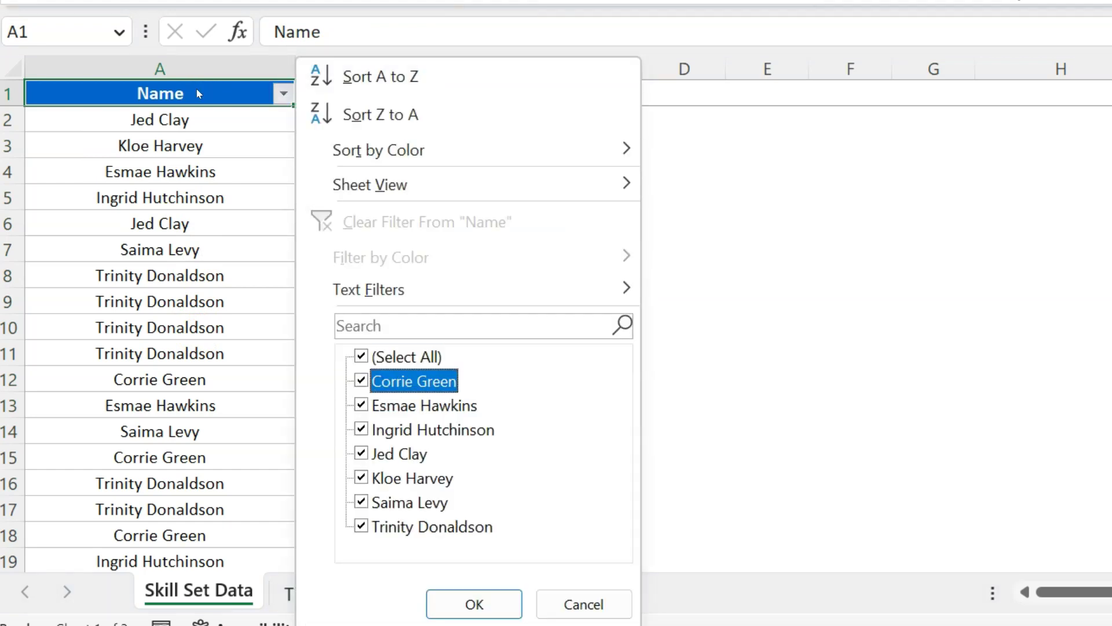
key(Up)
key(space)
key(Down)
key(space)
key(Return)
key(Down)
Review that employee's skills down to Python, then remove the filter.
key(Right)
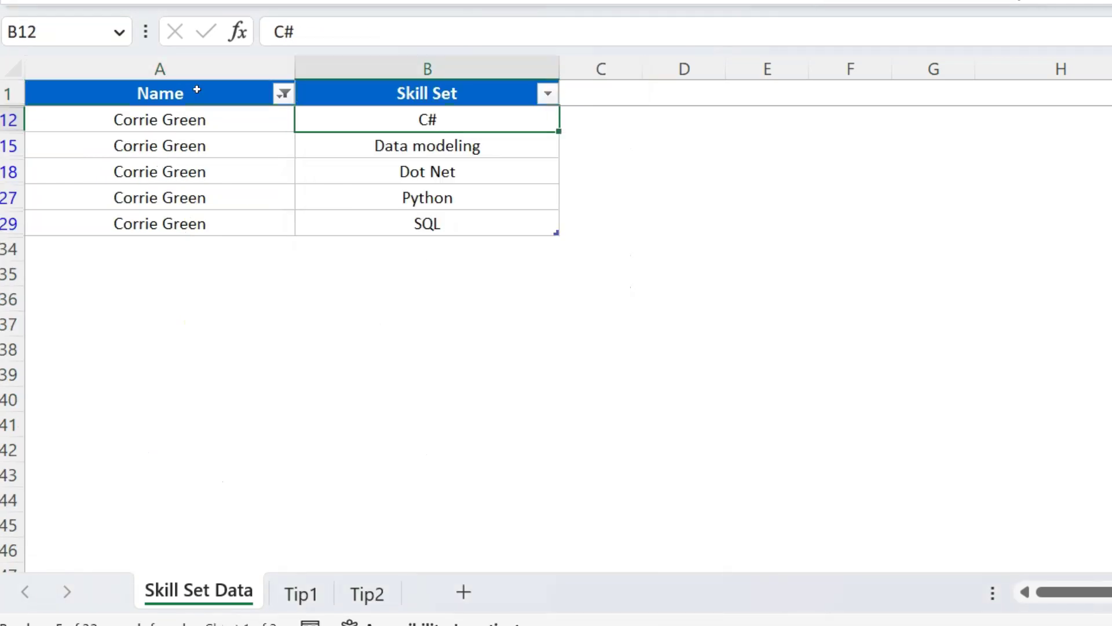
key(shift+Down)
key(shift+Down)
key(shift+Down)
key(shift+Down)
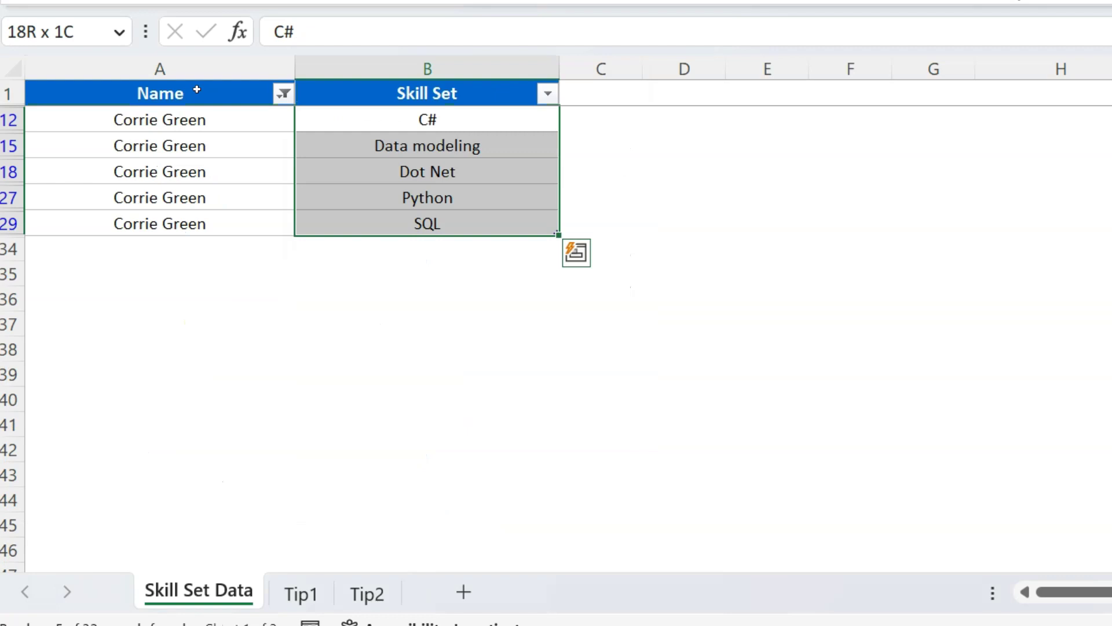
key(Up)
key(Down)
key(Down)
key(Down)
key(Down)
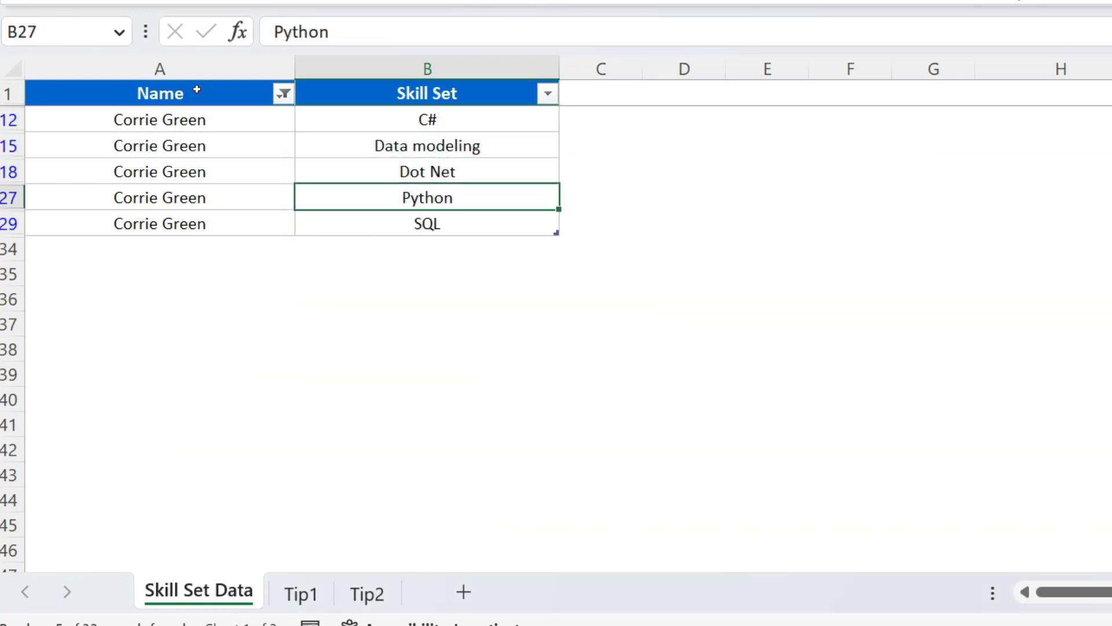
key(Down)
key(Up)
key(Up)
key(Up)
key(Up)
key(Up)
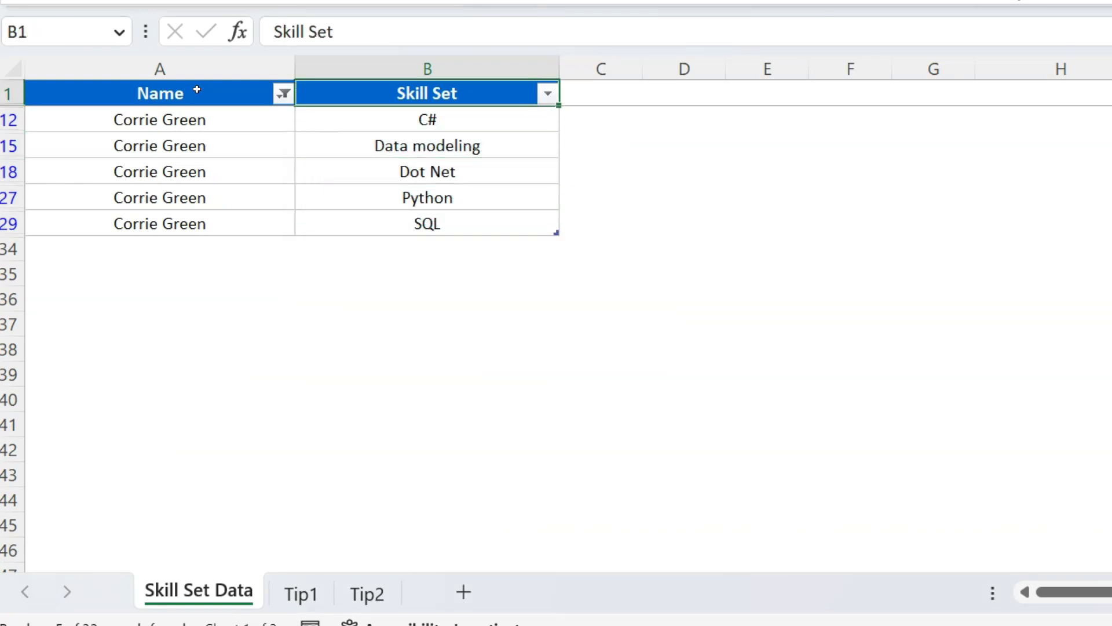
key(ctrl+shift+l)
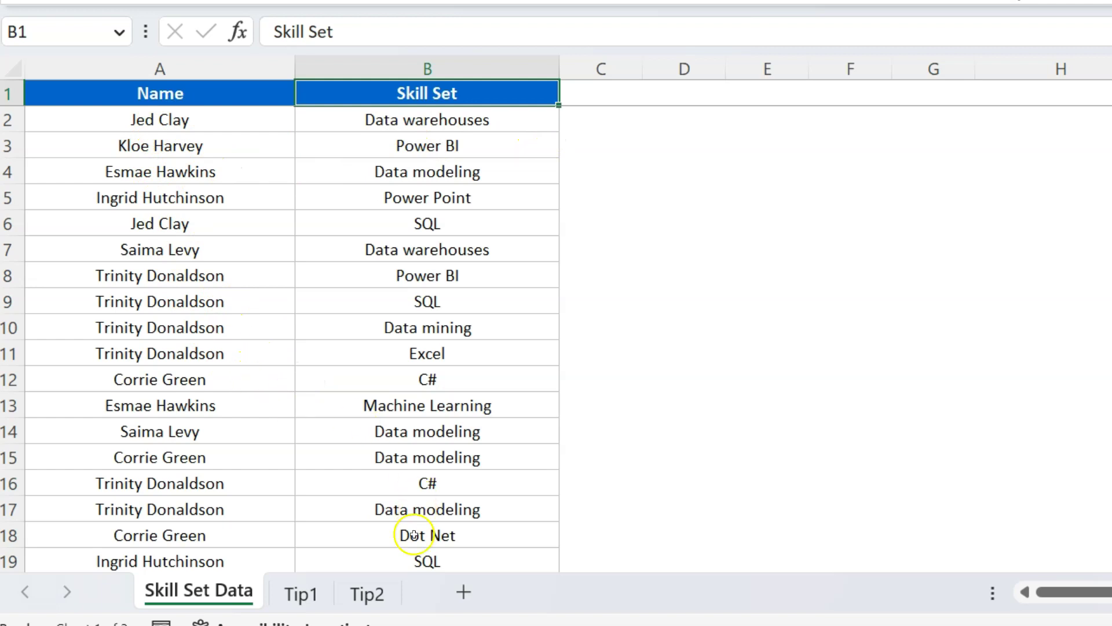
Inspect Tip2's seven names and joined skill lists, compare with Tip1's TEXTJOIN results, and return to Tip2.
click(382, 586)
drag(193, 229, 197, 382)
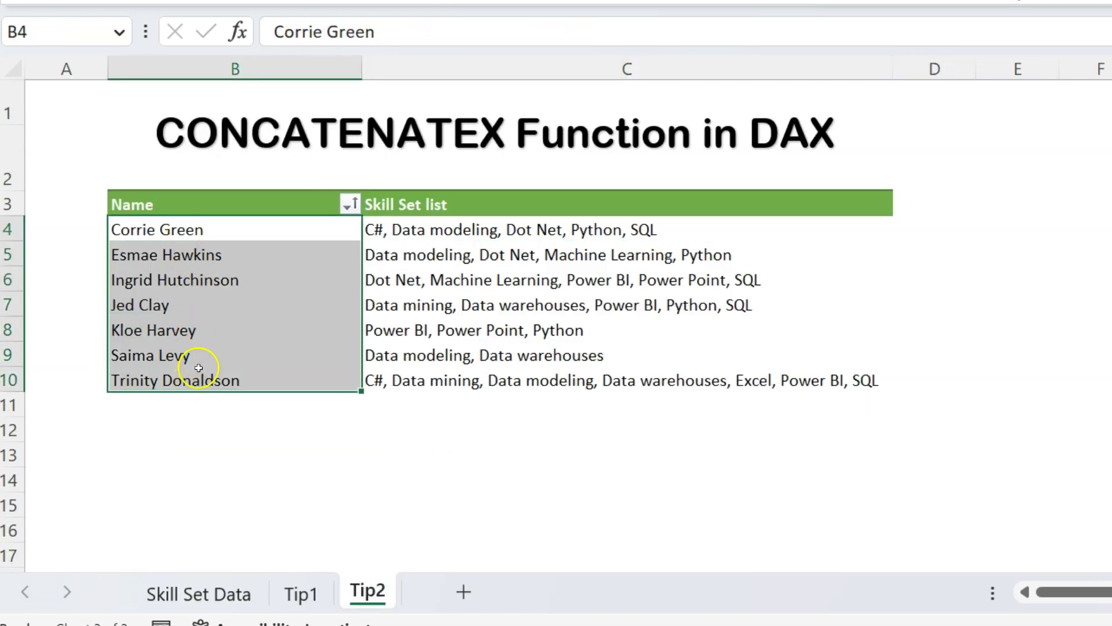
click(381, 221)
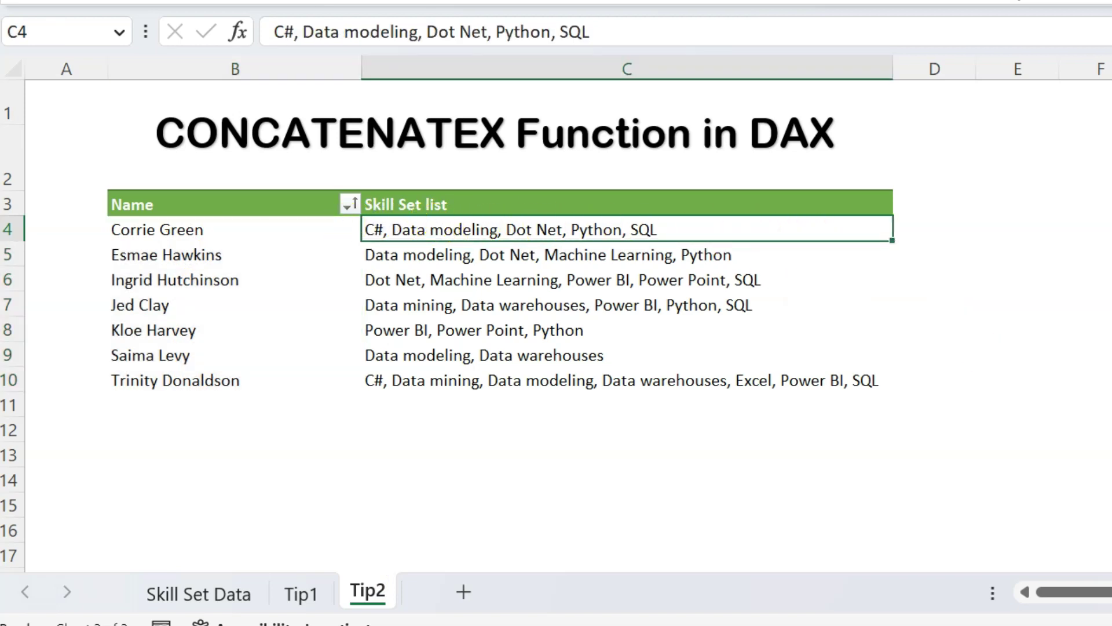
click(248, 204)
click(214, 581)
click(312, 600)
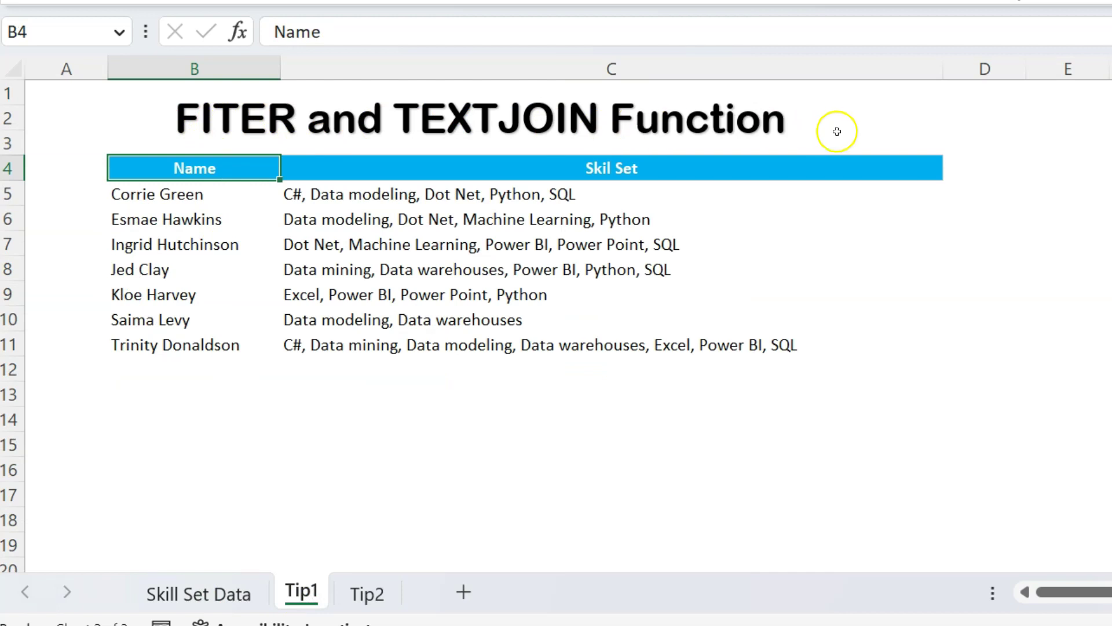
click(365, 598)
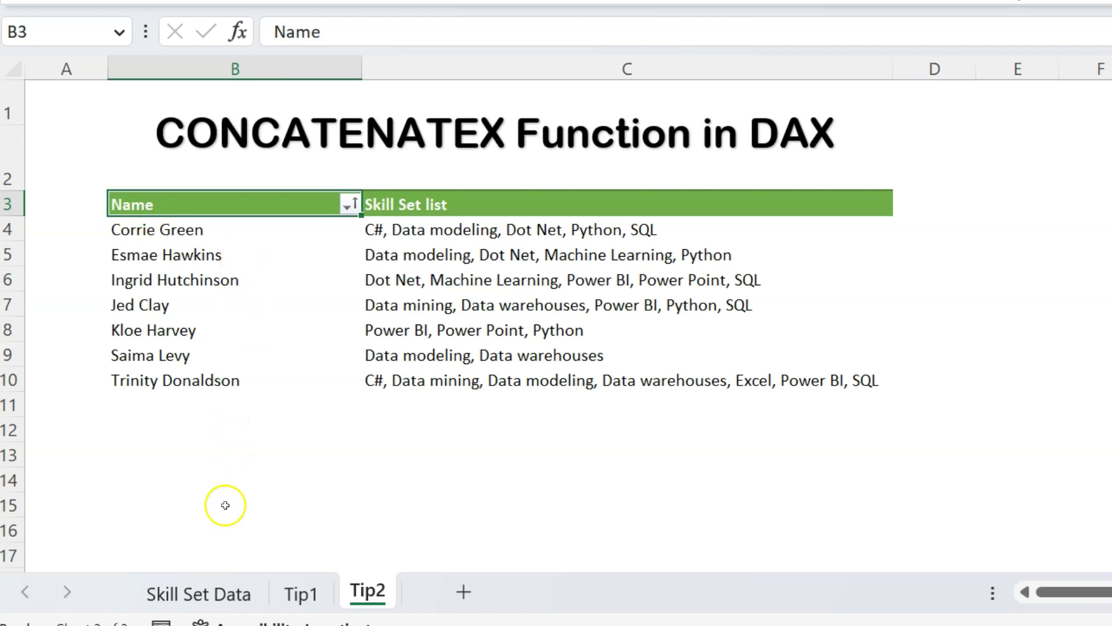
Select the whole Name and Skill Set table on Skill Set Data and copy it.
click(214, 596)
click(149, 195)
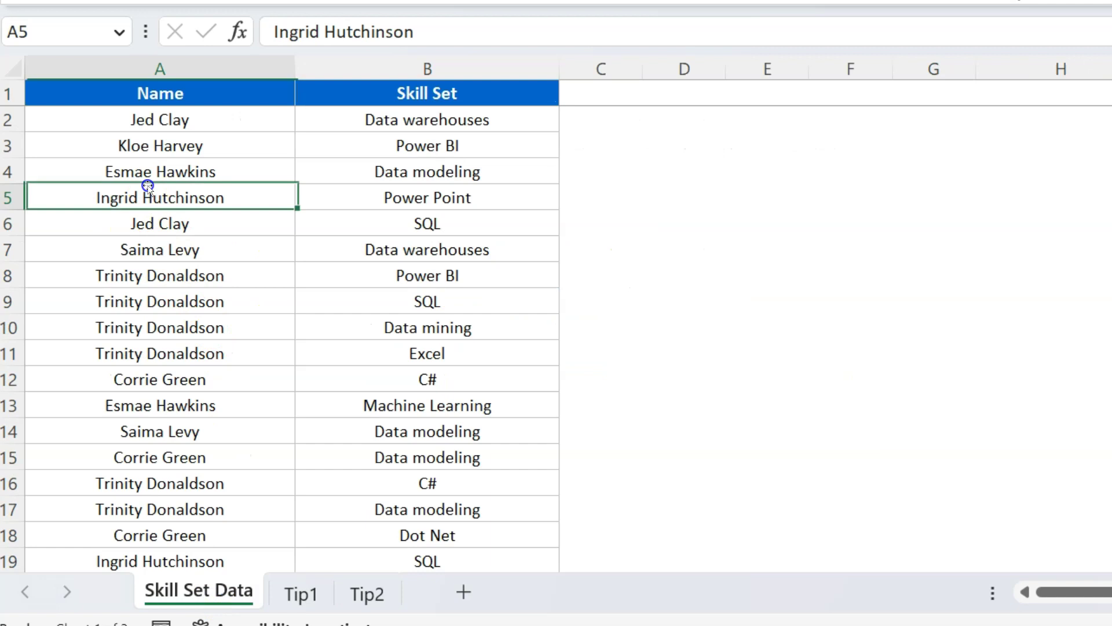
click(180, 114)
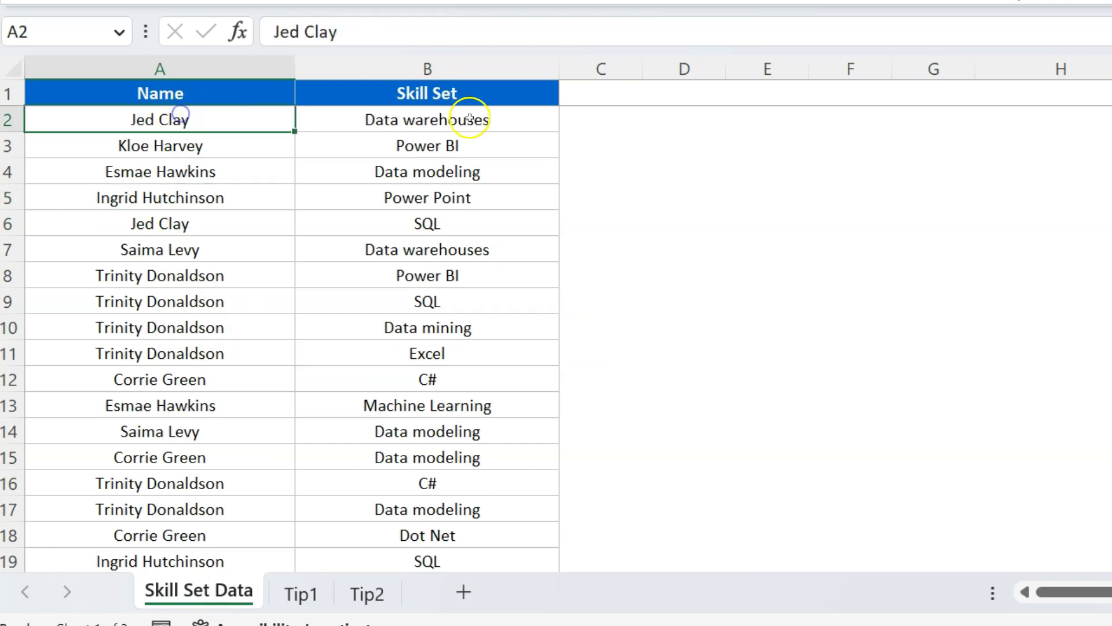
click(222, 94)
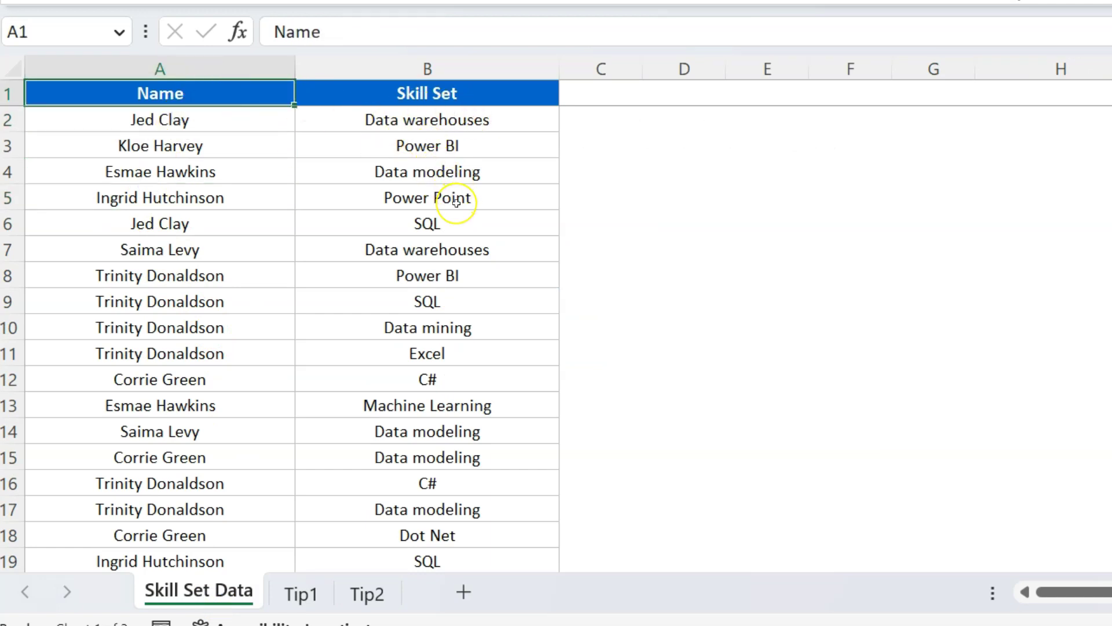
key(ctrl+shift+End)
key(ctrl+c)
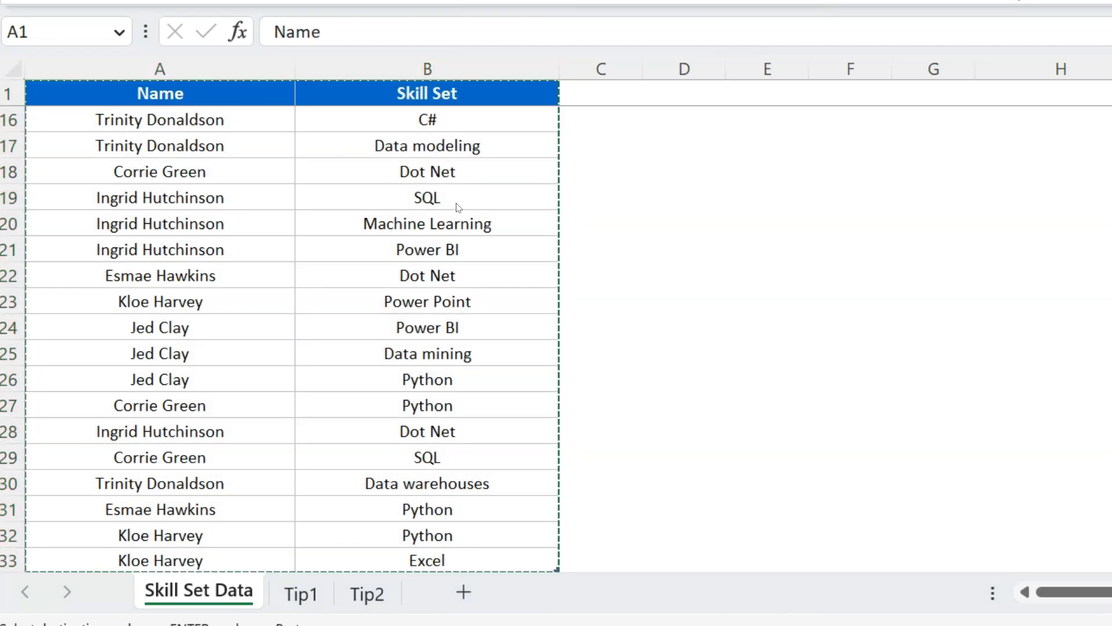
Paste the table into a new blank workbook, check its design settings, then undo the paste.
key(ctrl+n)
key(ctrl+v)
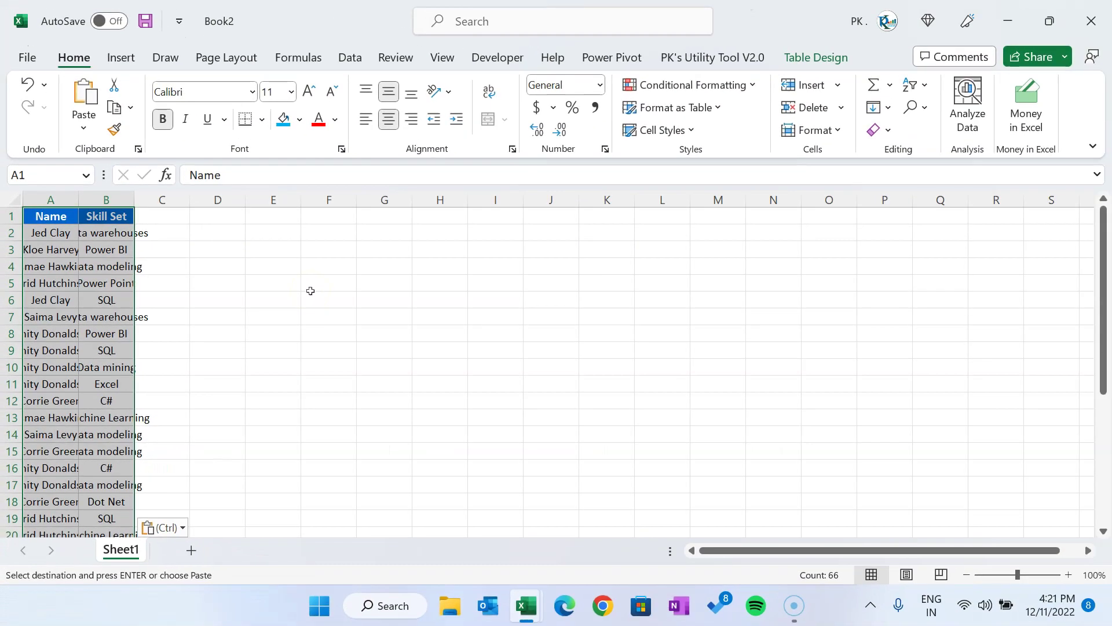
click(791, 58)
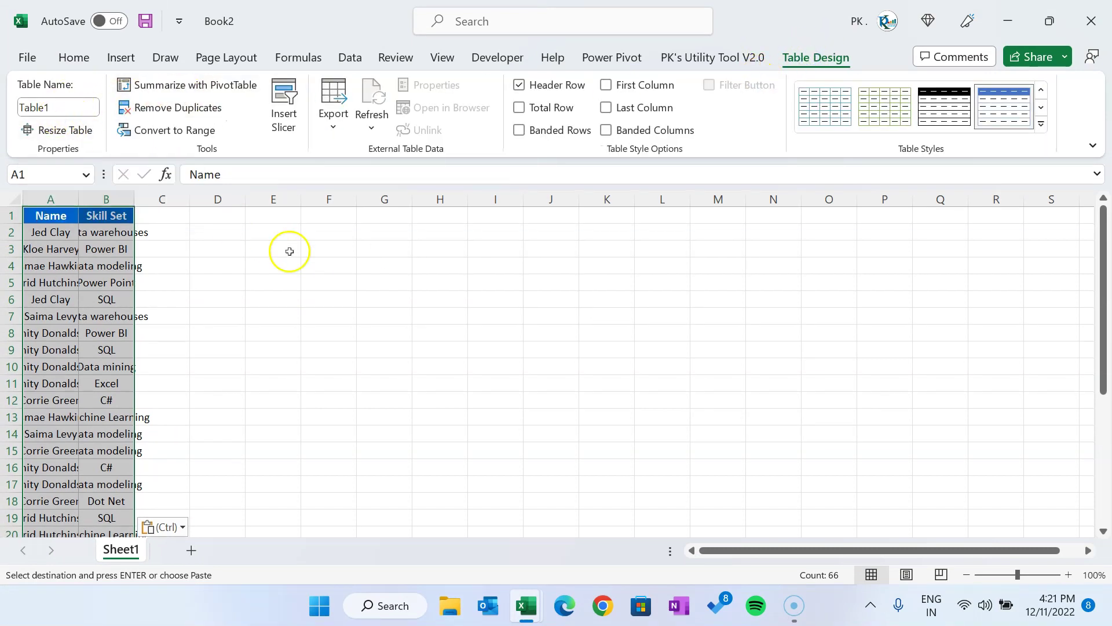
key(ctrl+z)
Paste the copied data as values only into the new workbook and widen column B.
key(ctrl+Tab)
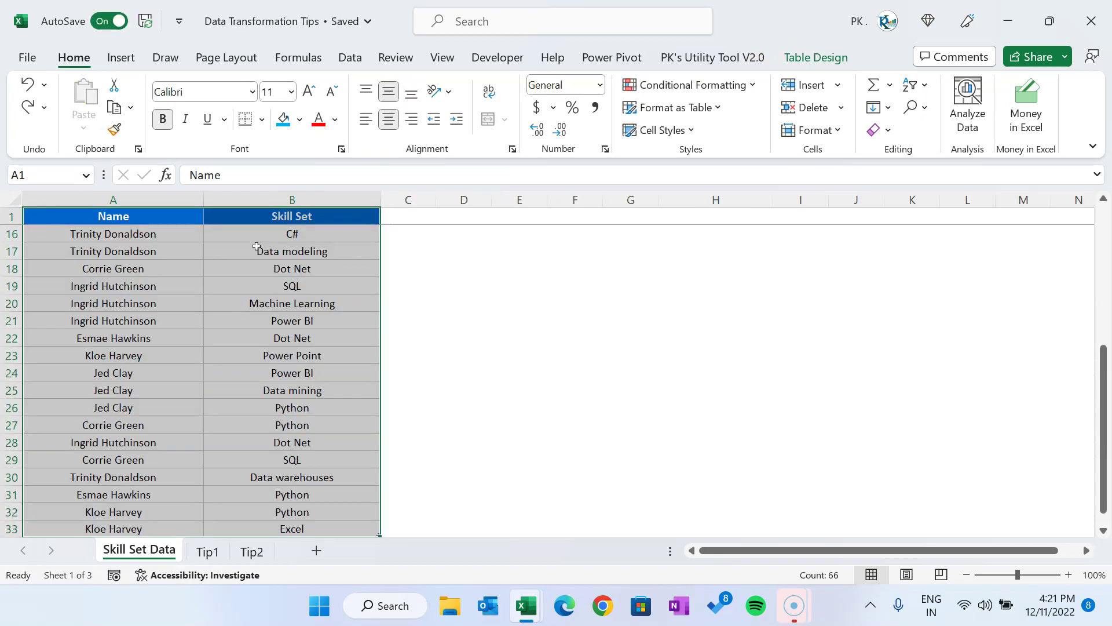
key(ctrl+Tab)
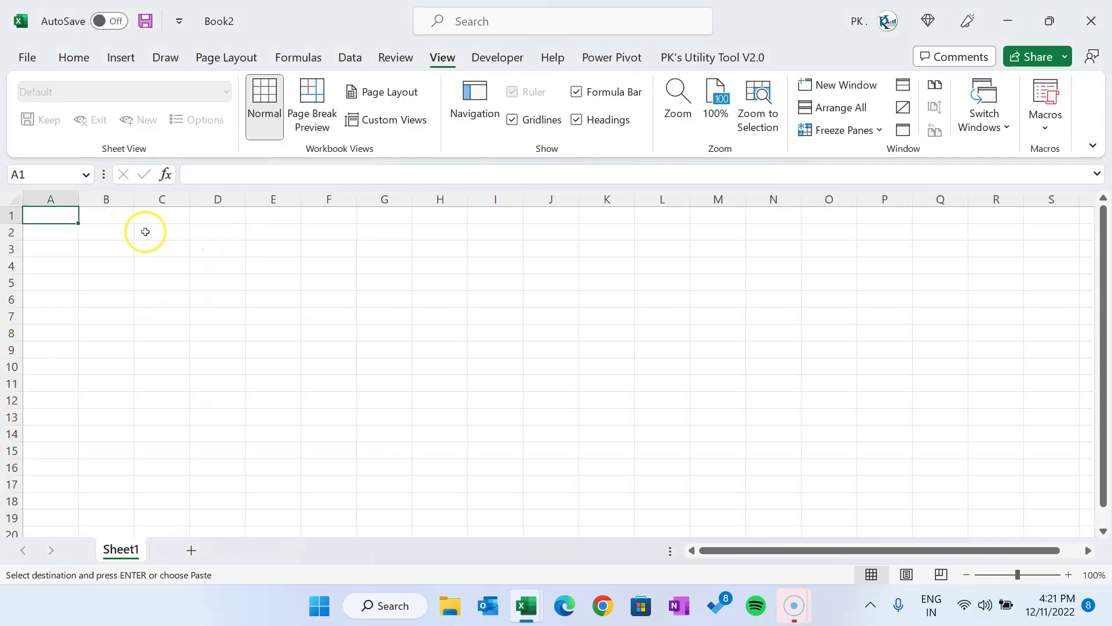
key(ctrl+alt+v)
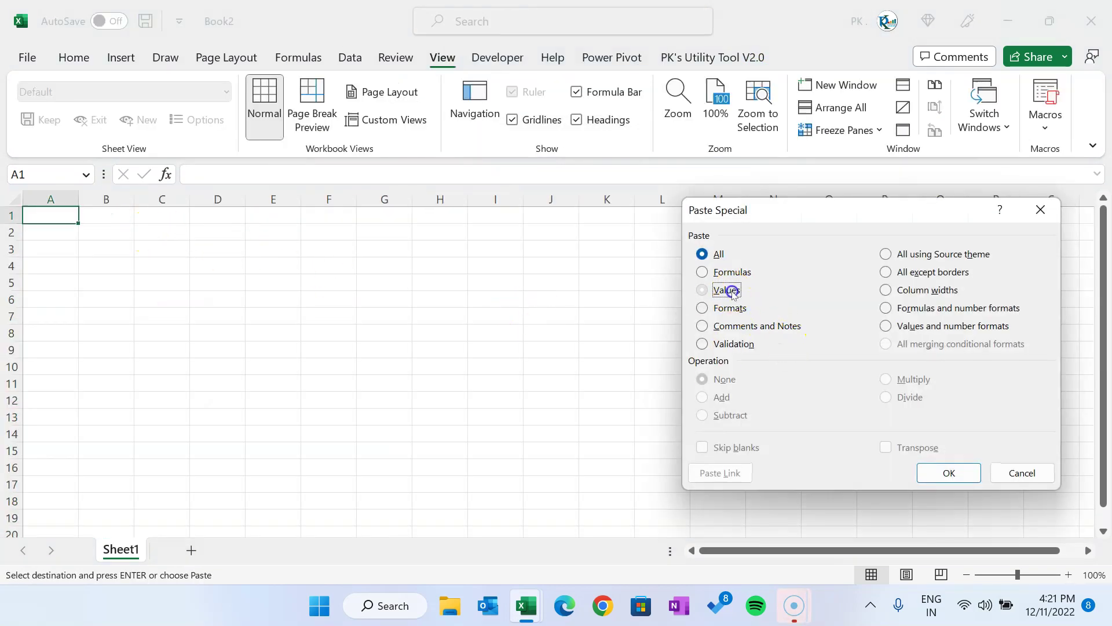
click(732, 292)
click(948, 472)
click(155, 236)
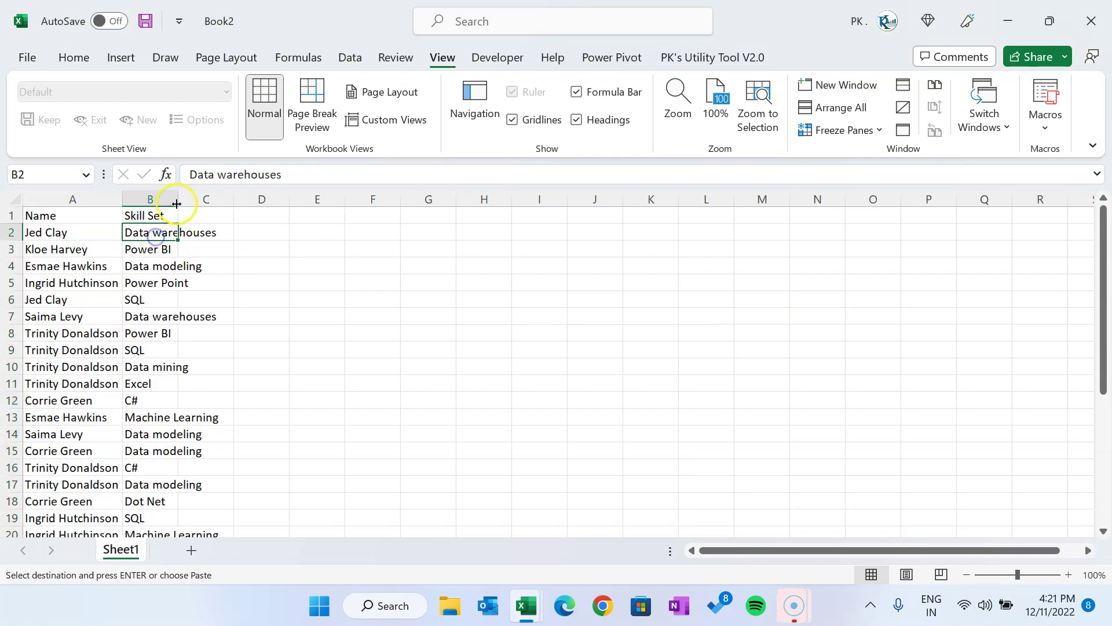
drag(179, 199, 256, 199)
Convert the pasted range into a table with My table has headers ticked.
click(199, 219)
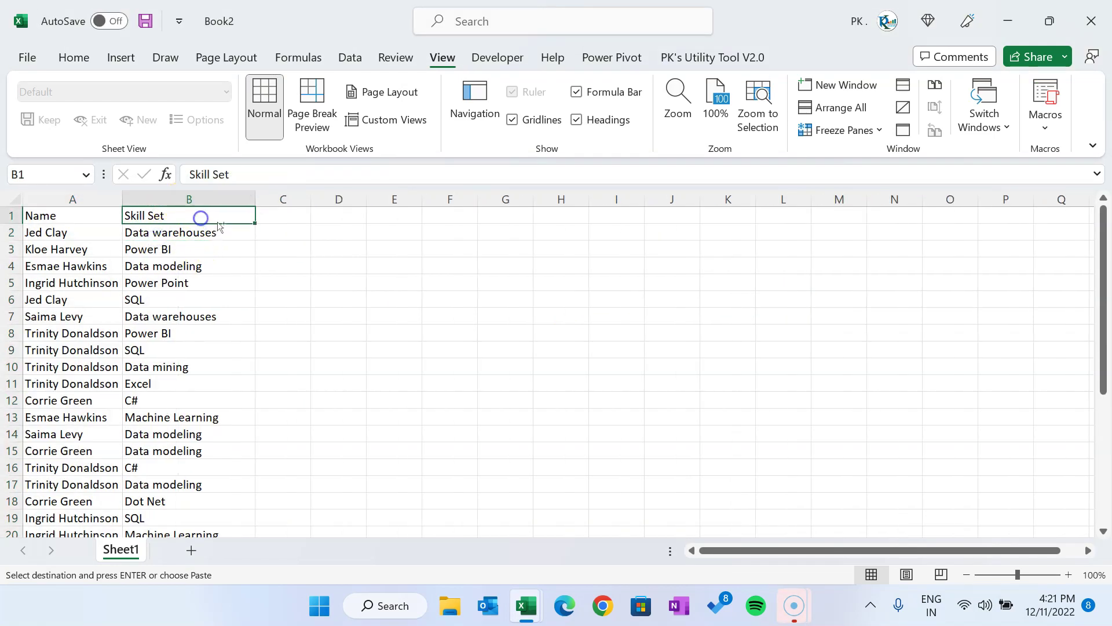
key(ctrl+shift+Down)
key(ctrl+shift+Left)
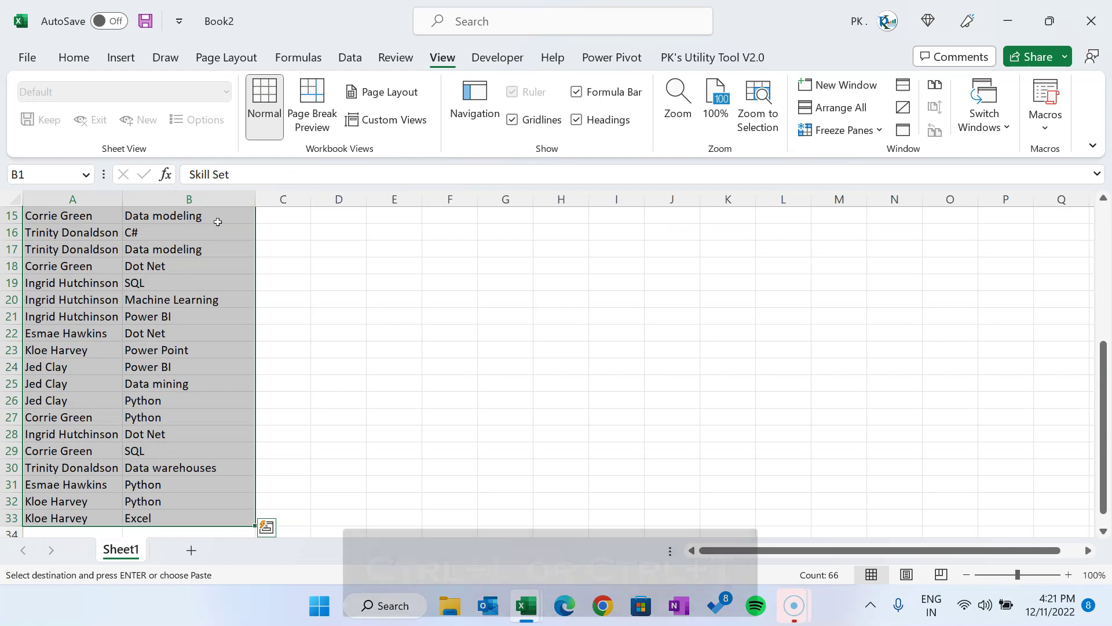
key(Escape)
scroll(220, 226, up, 3)
key(ctrl+t)
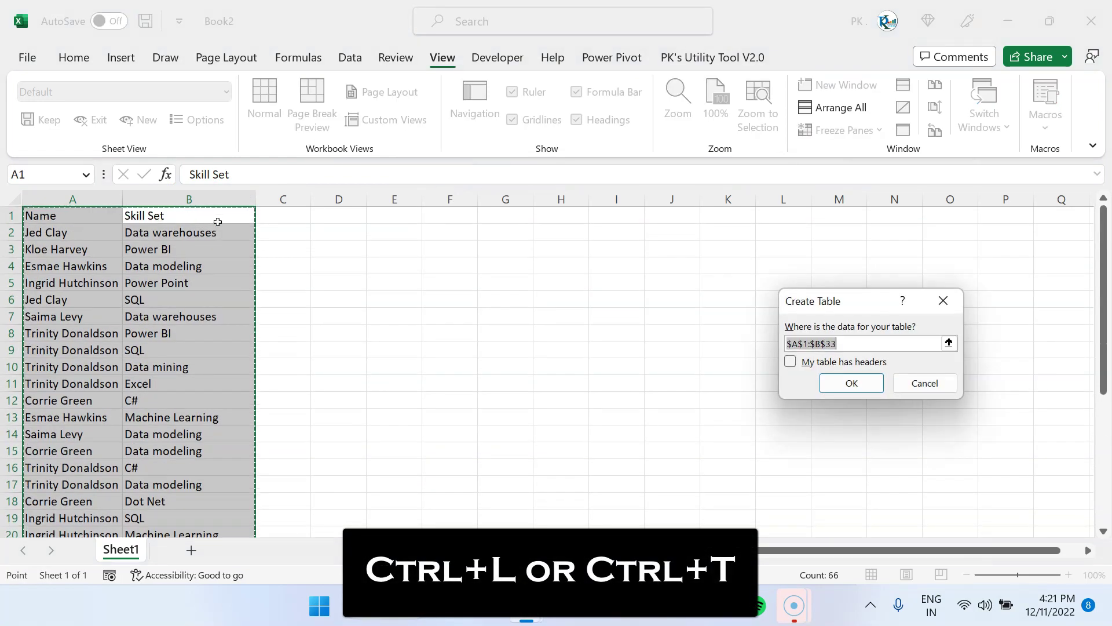
drag(835, 301, 379, 258)
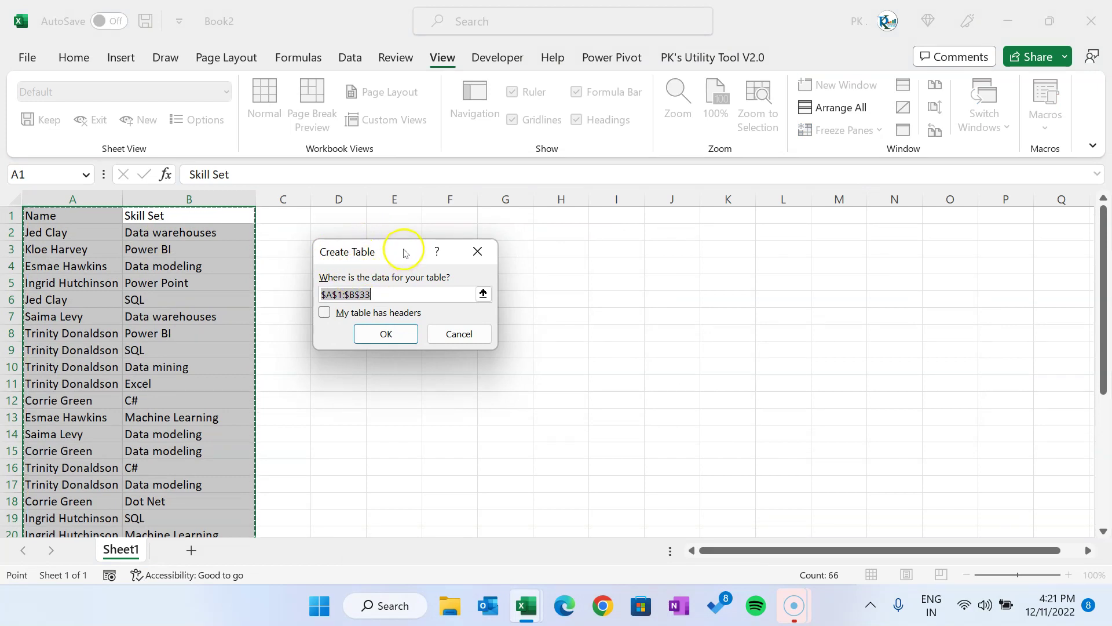
click(325, 313)
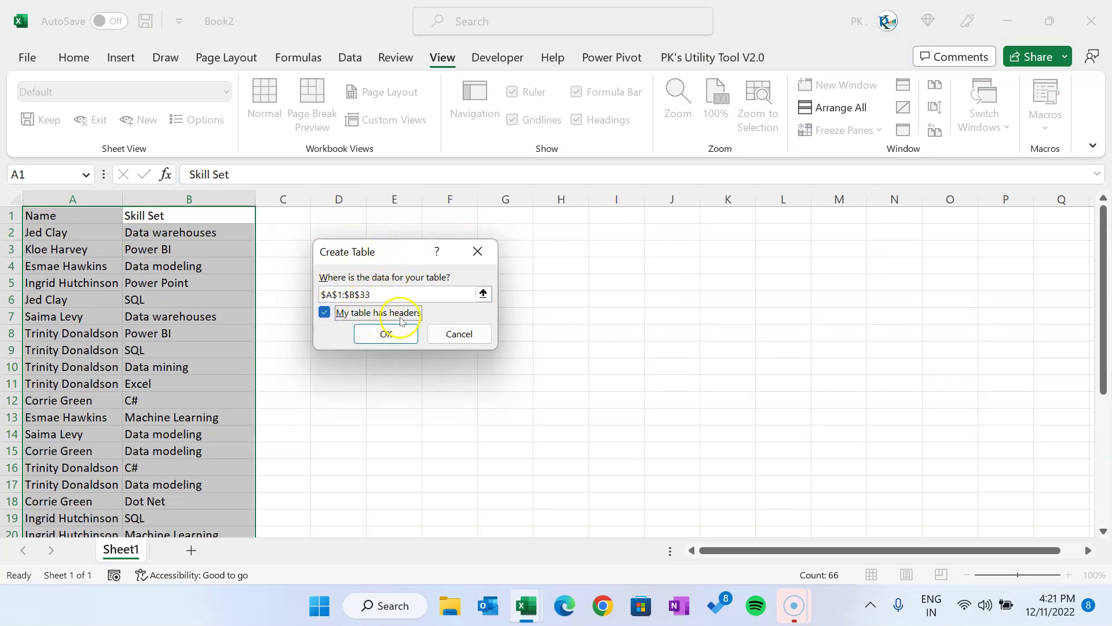
click(386, 335)
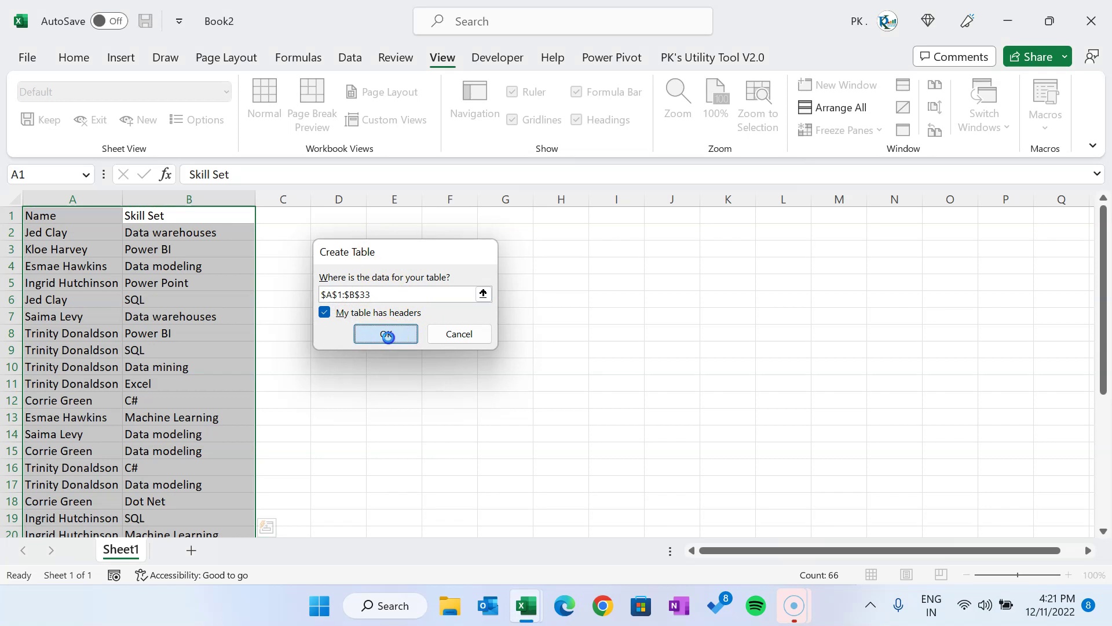
Widen column A of Table2 to fit the full names.
click(382, 331)
click(160, 290)
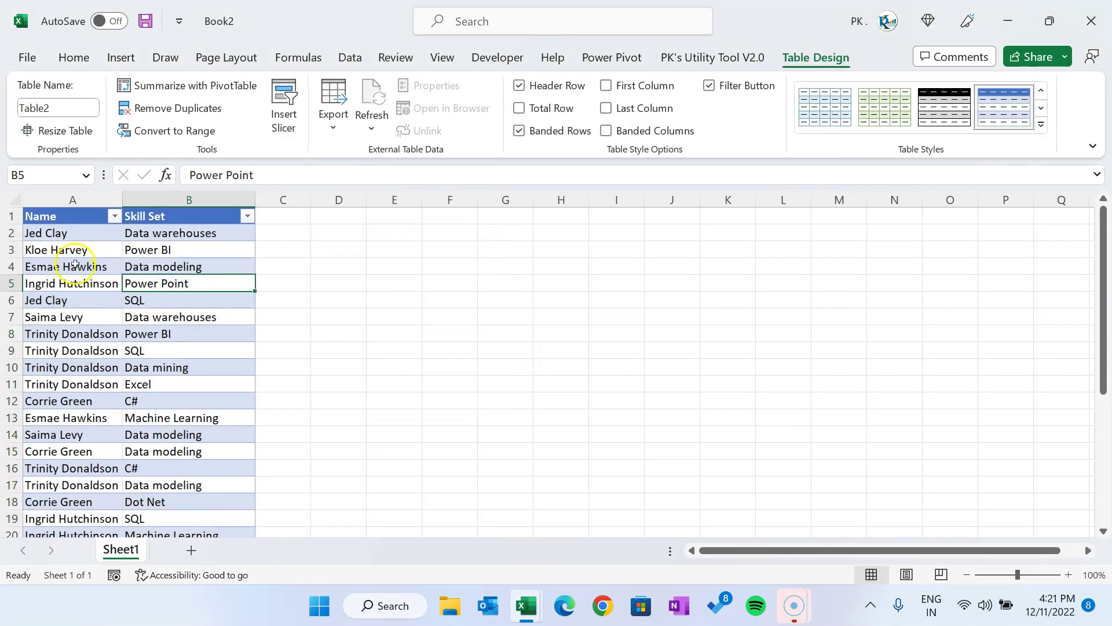
click(55, 108)
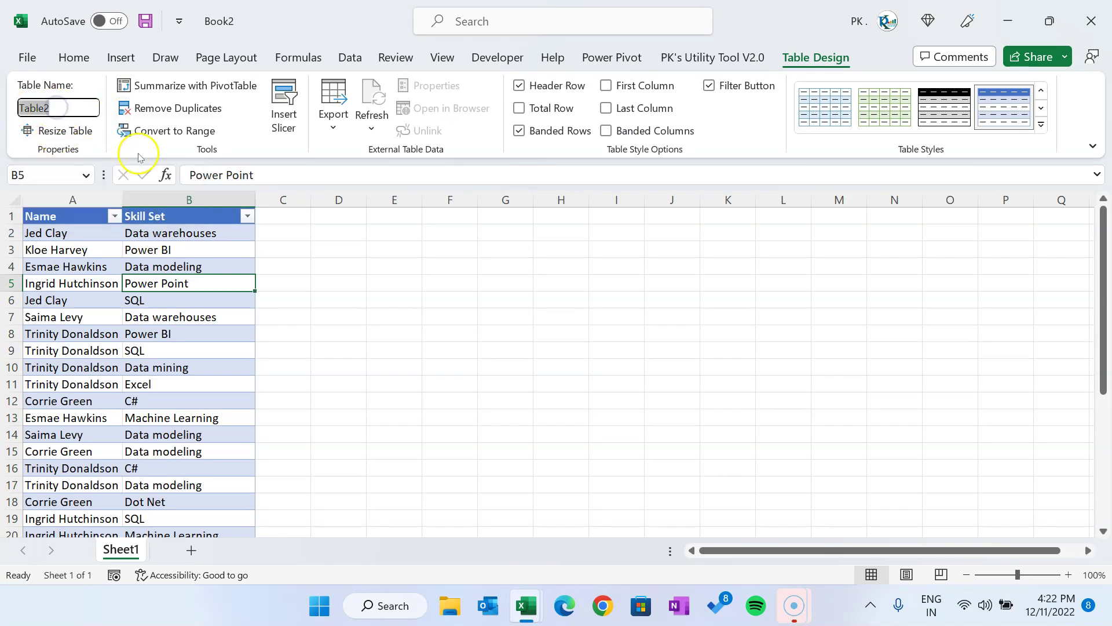
click(155, 232)
drag(123, 199, 182, 199)
click(228, 249)
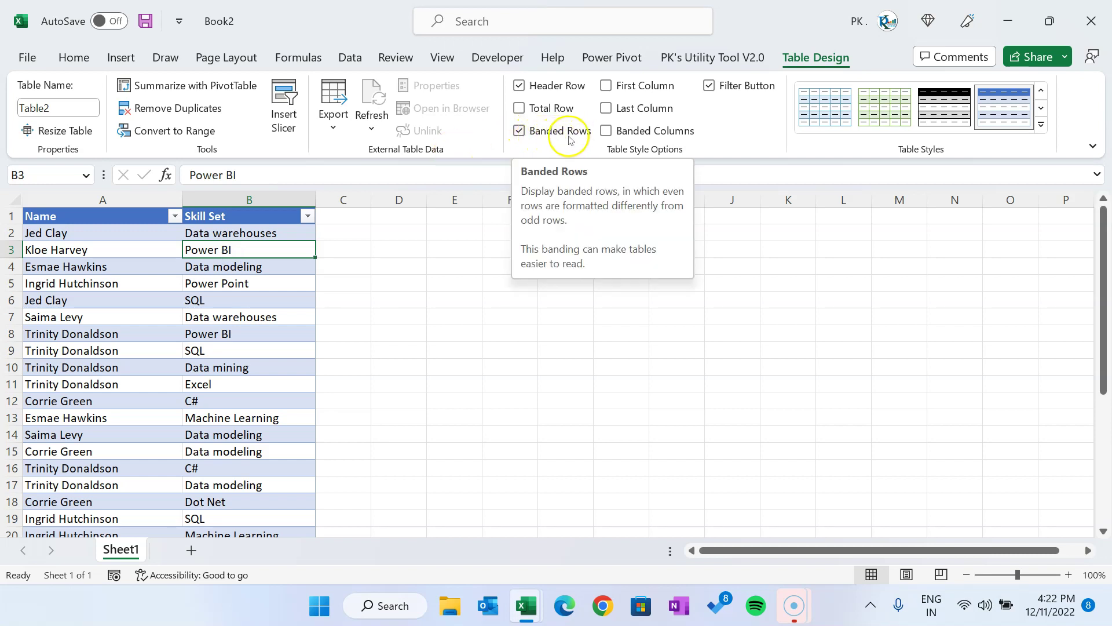
Switch off Banded Rows for the table.
click(533, 132)
click(298, 298)
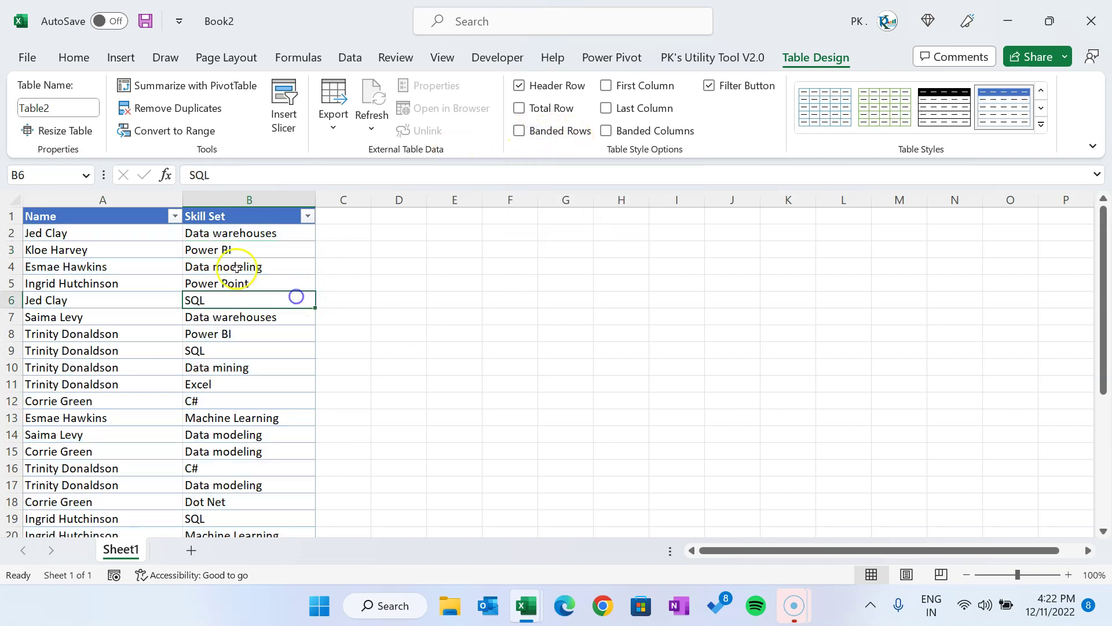
click(246, 251)
click(242, 232)
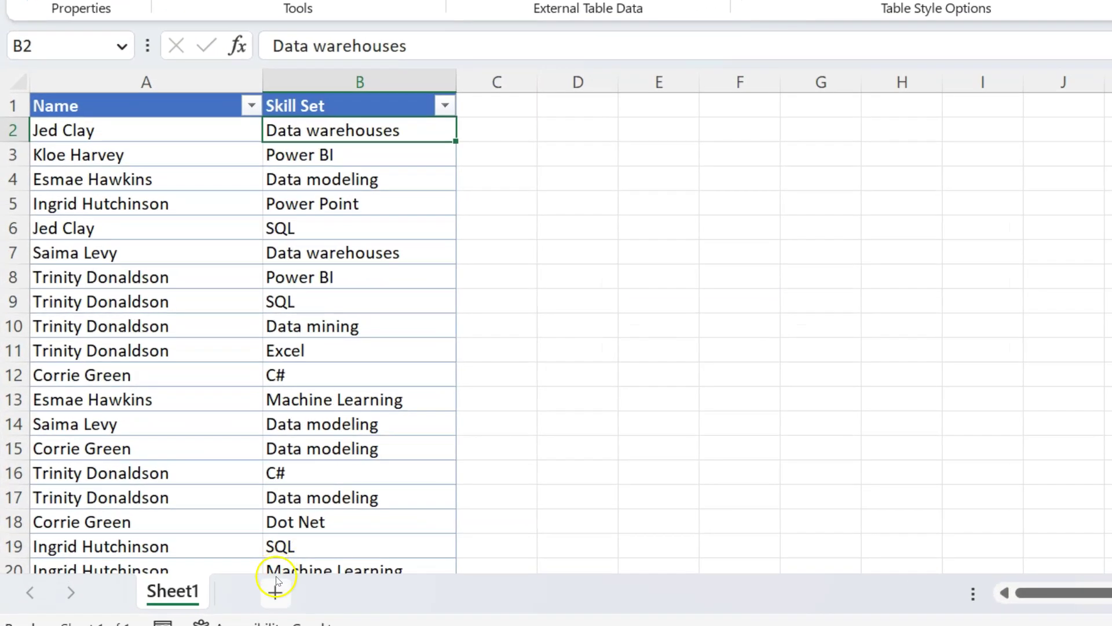
Add Sheet2 and paste the Name and Skill Set headers from Sheet1 into B2:C2.
click(191, 549)
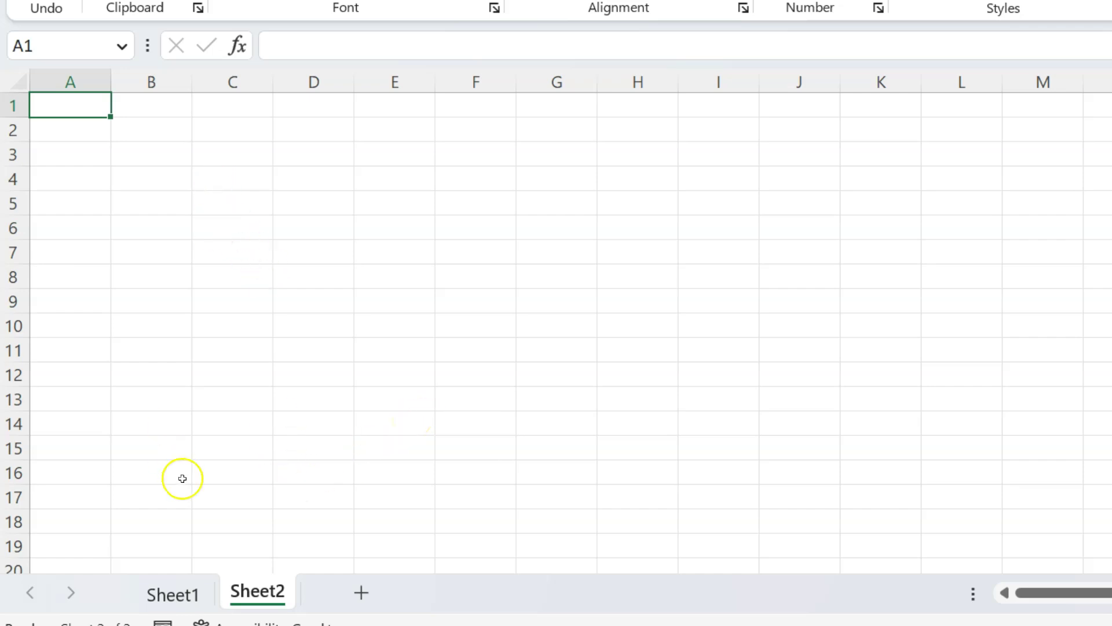
click(177, 589)
drag(87, 105, 281, 105)
key(ctrl+c)
click(258, 592)
click(162, 129)
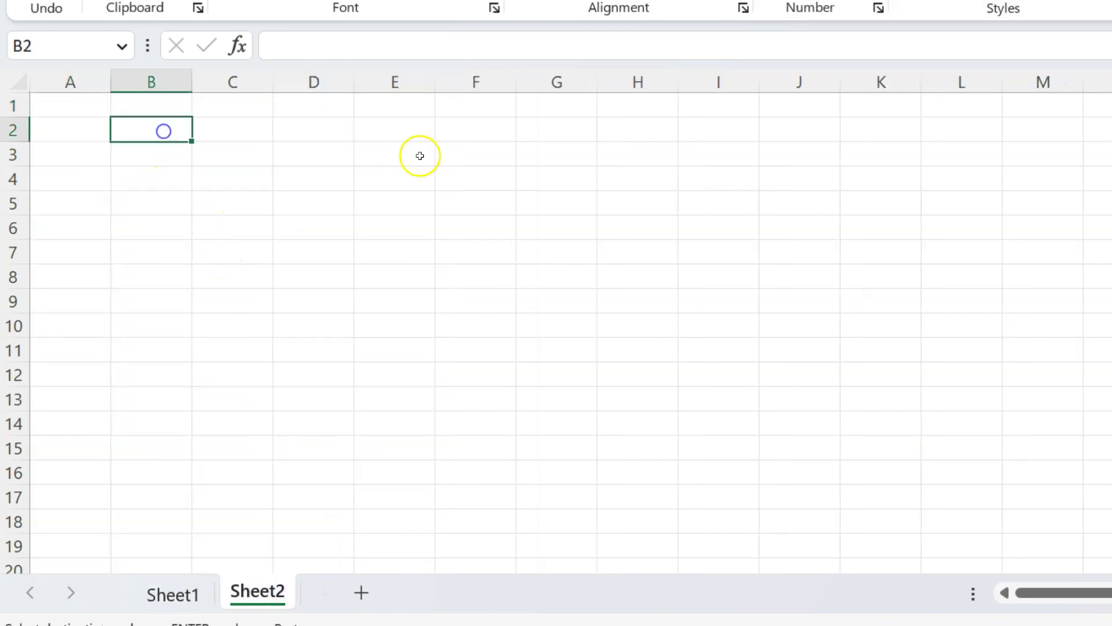
key(ctrl+v)
click(380, 207)
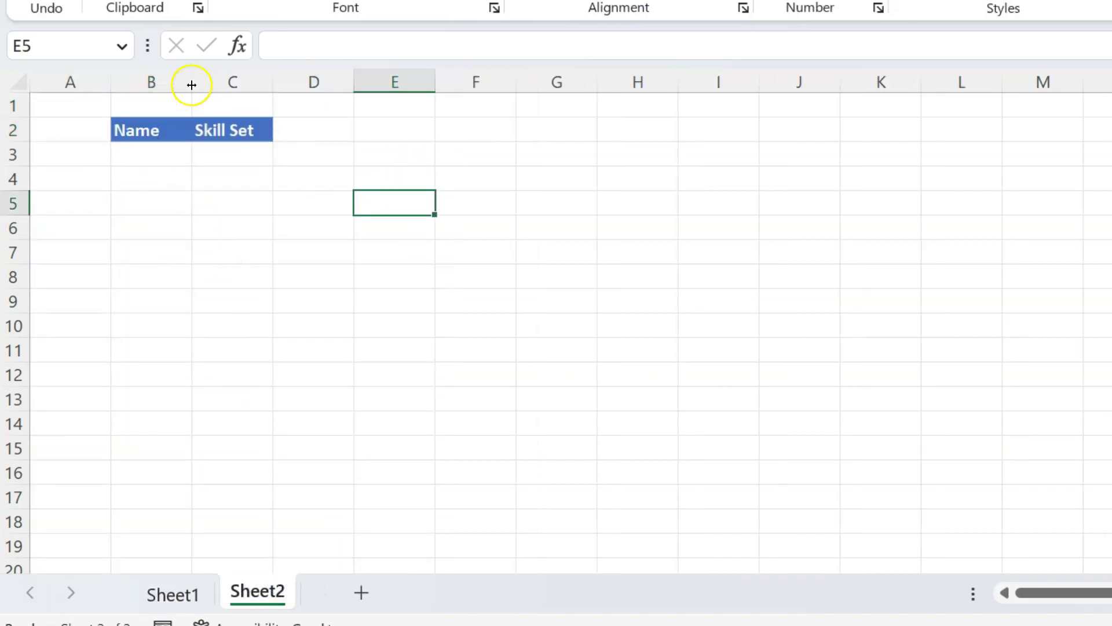
Widen column B for names and column C for skill lists, leaving B3 selected.
drag(192, 81, 289, 84)
drag(216, 152, 233, 373)
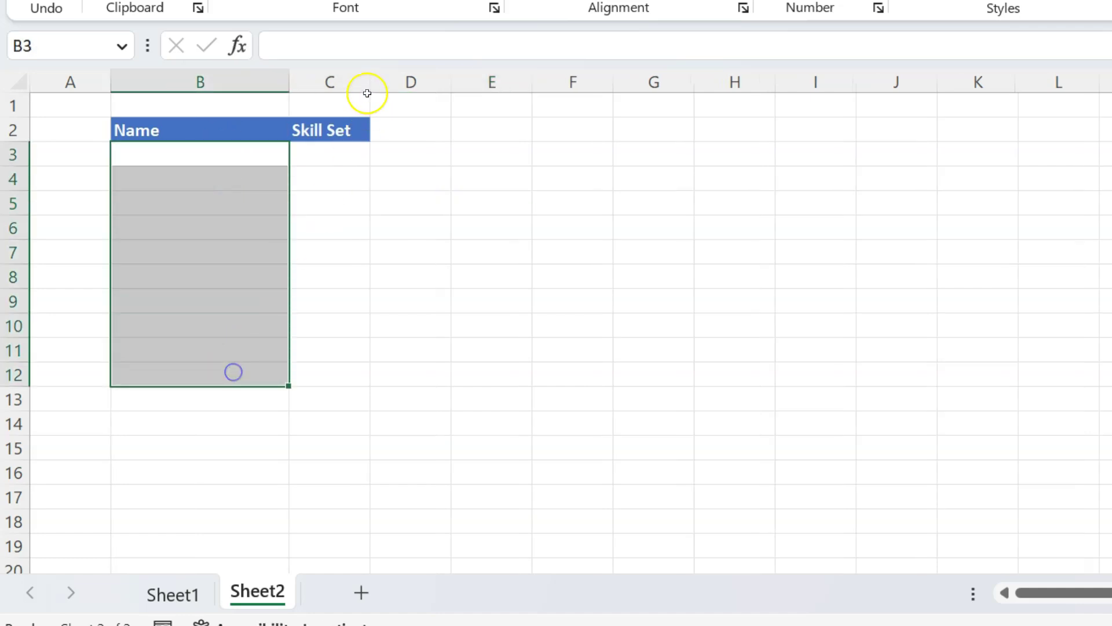
click(231, 157)
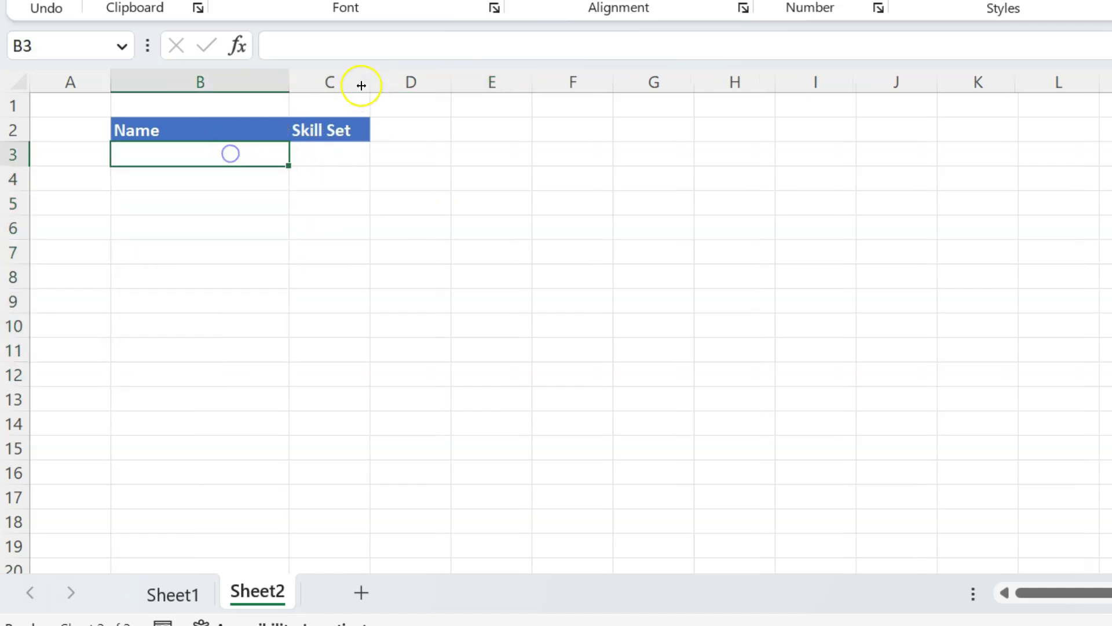
drag(370, 85, 983, 86)
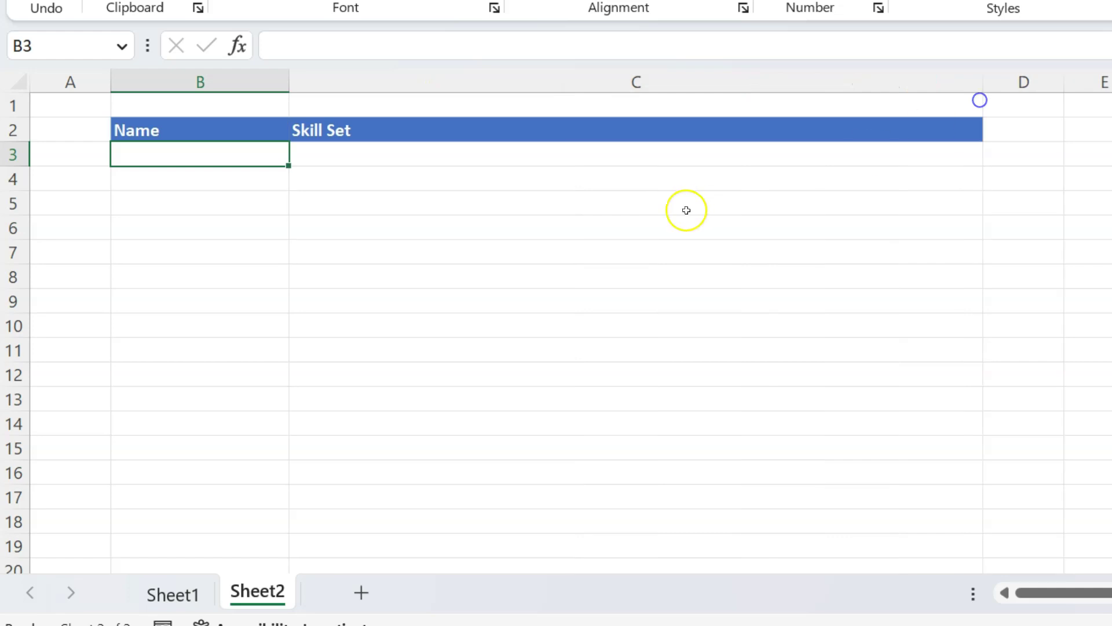
click(686, 208)
click(209, 159)
Enter =UNIQUE(Table2[Name]) in B3, picking the names A2:A33 on Sheet1.
text(=un)
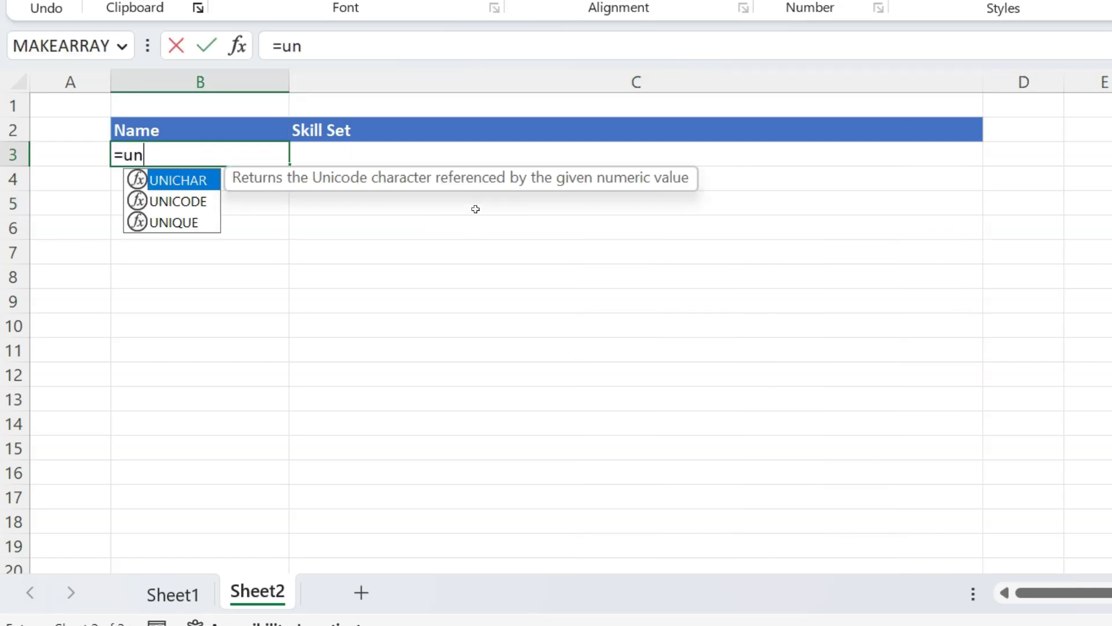
key(Down)
key(Down)
key(Tab)
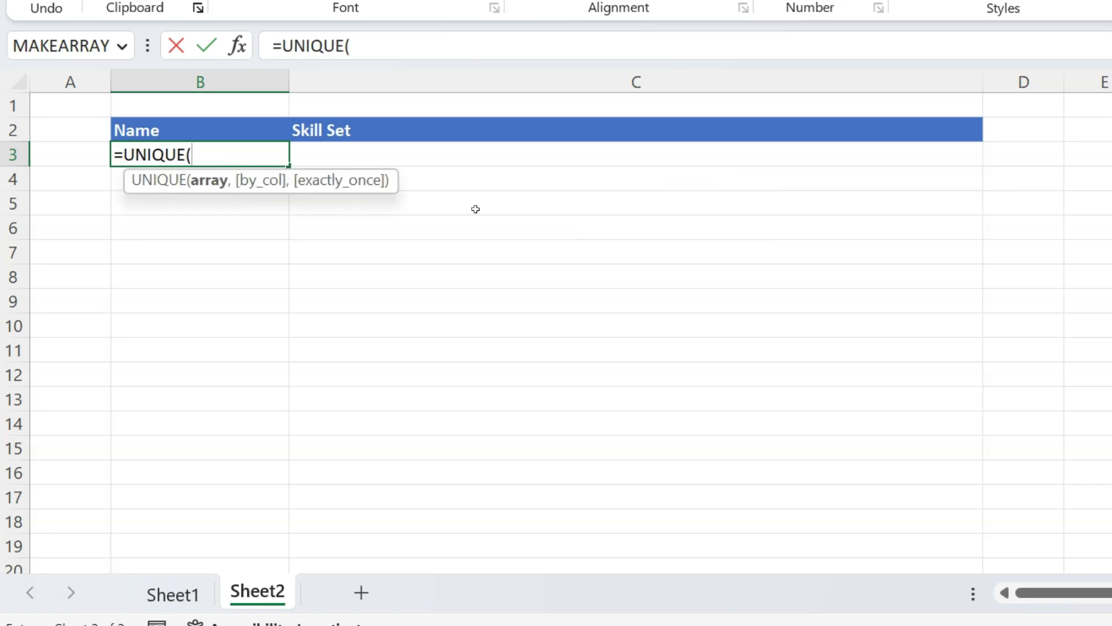
click(191, 592)
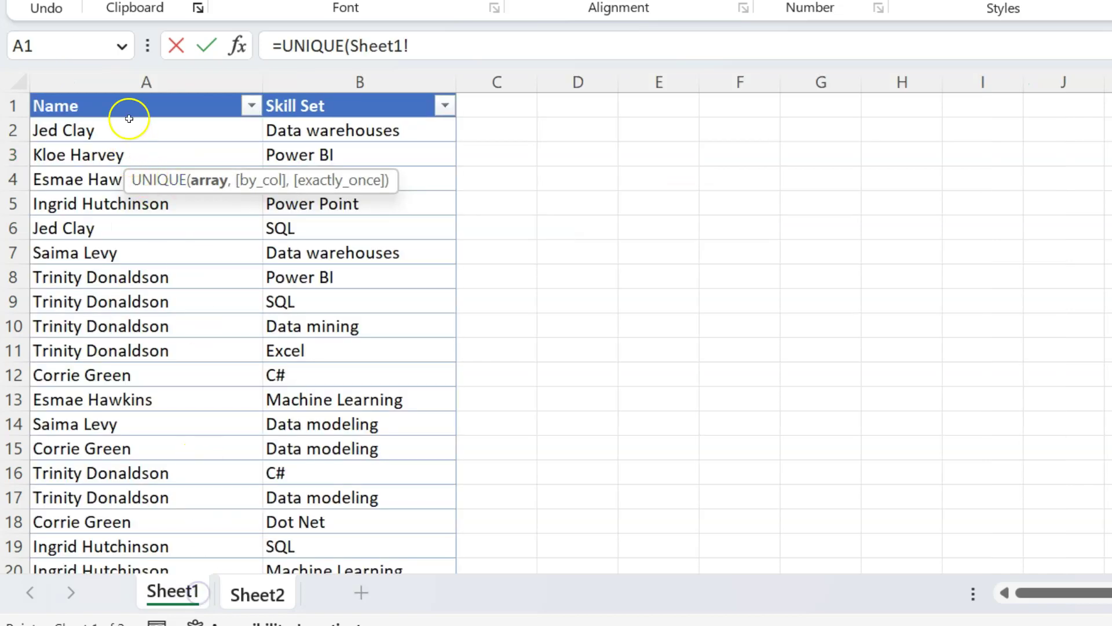
click(129, 119)
key(ctrl+shift+Down)
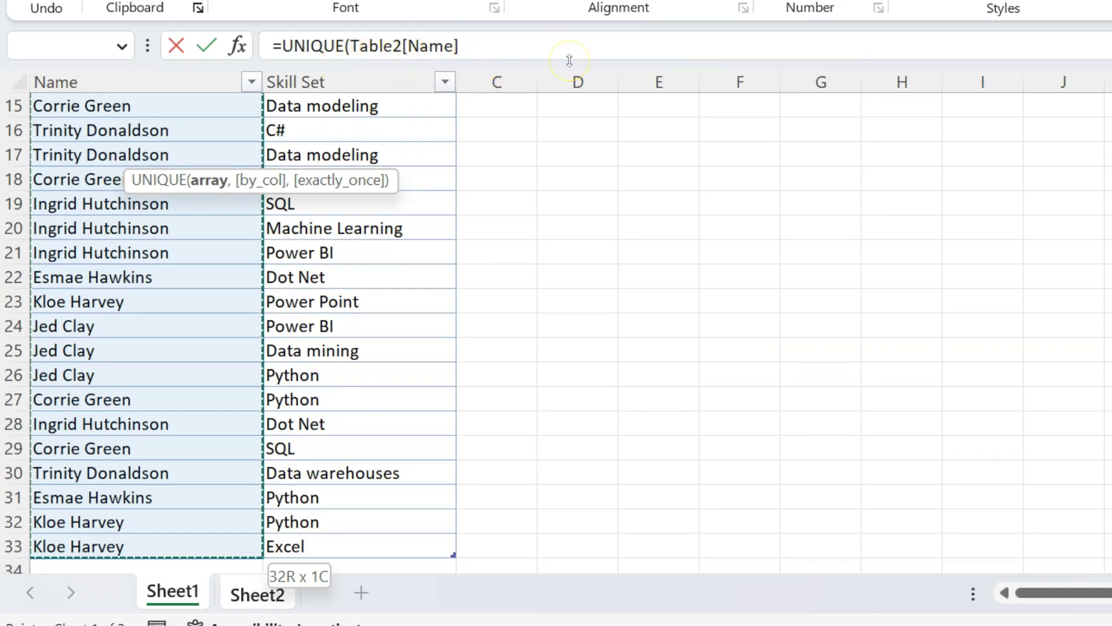
key(Return)
Check the seven distinct names spilled into B3:B9.
key(Up)
key(Down)
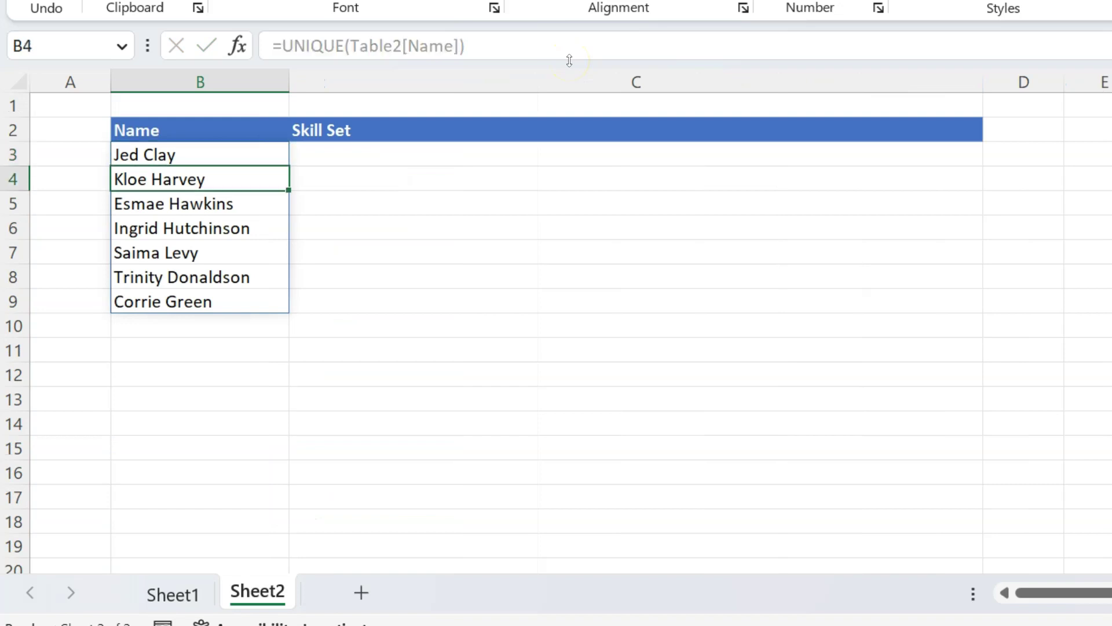
key(Up)
key(Down)
key(Down)
key(Down)
key(Down)
key(Down)
key(Down)
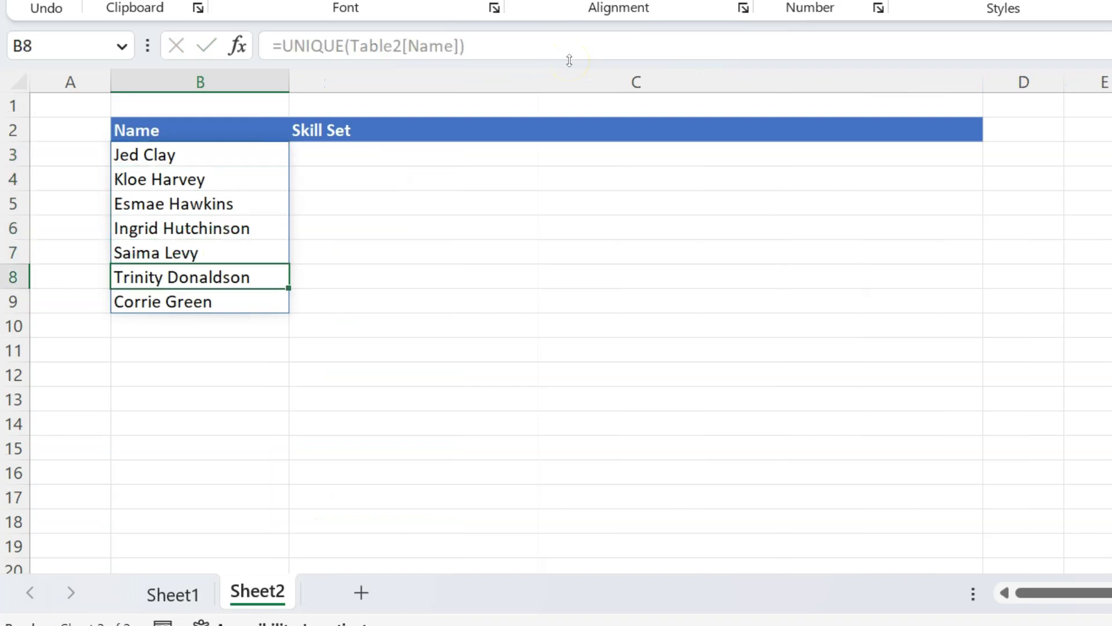
key(ctrl+Up)
key(Down)
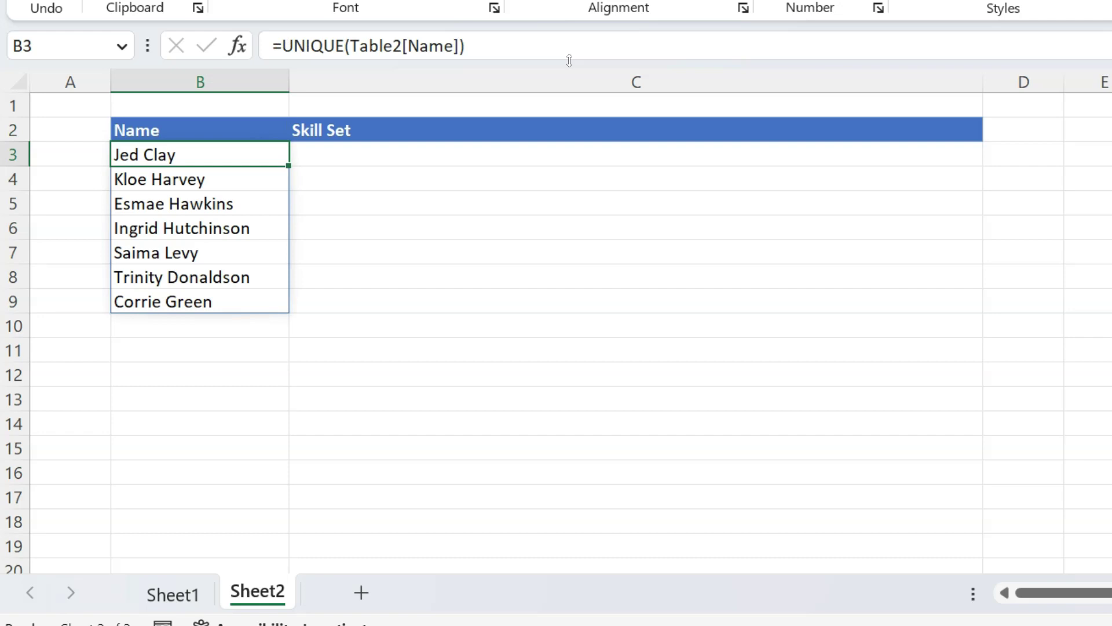
Wrap B3's formula as =SORT(UNIQUE(Table2[Name]),,1) for ascending order.
click(240, 53)
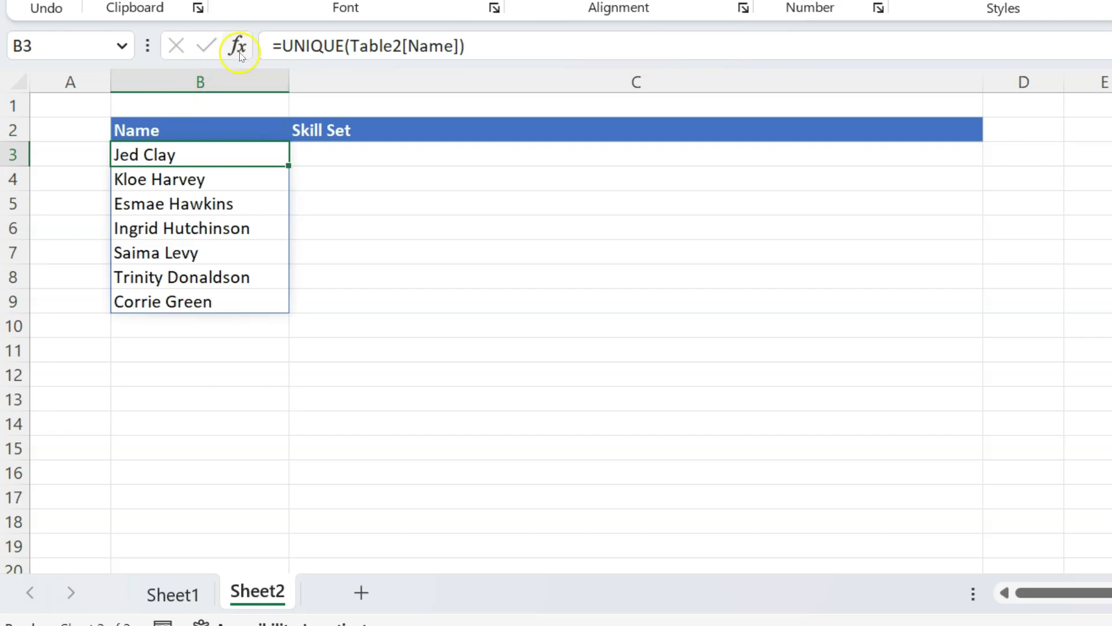
click(280, 46)
text(sor)
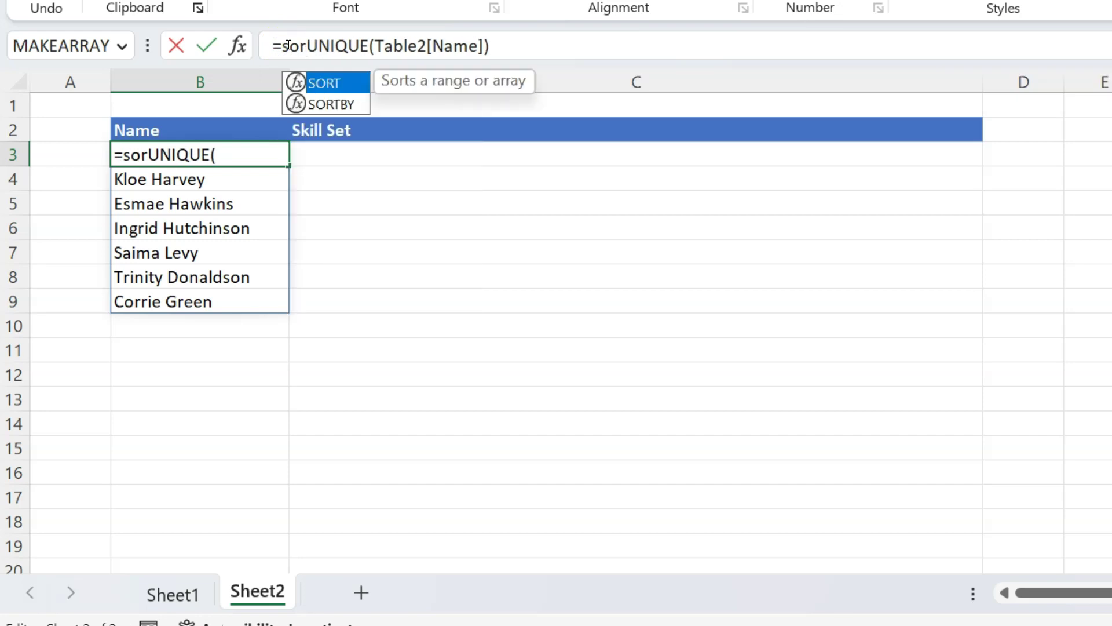
key(Tab)
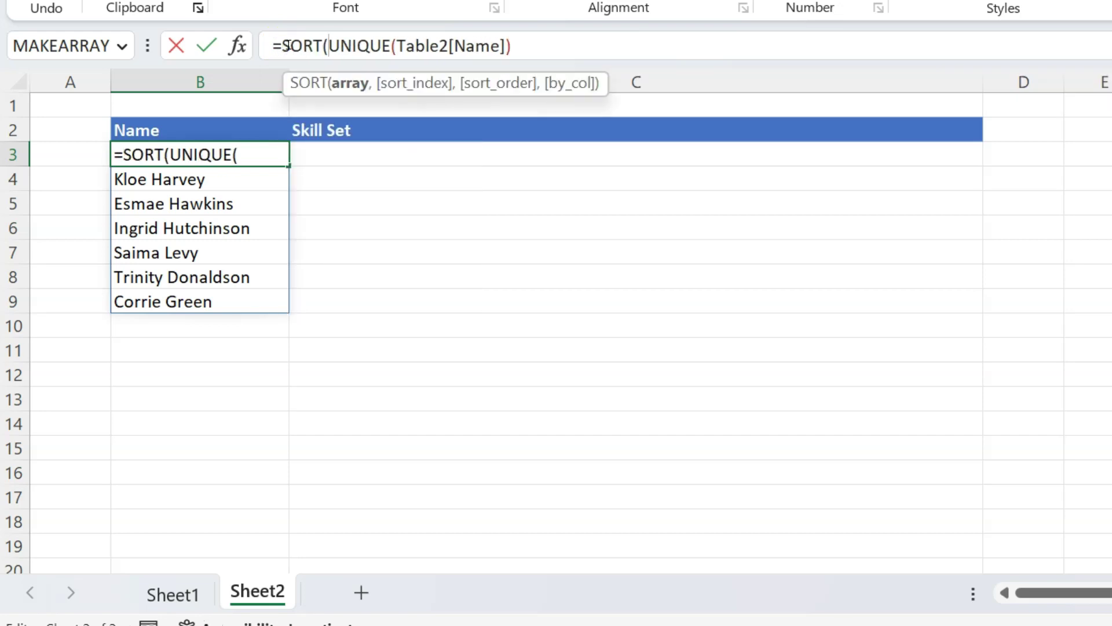
click(548, 52)
text(,)
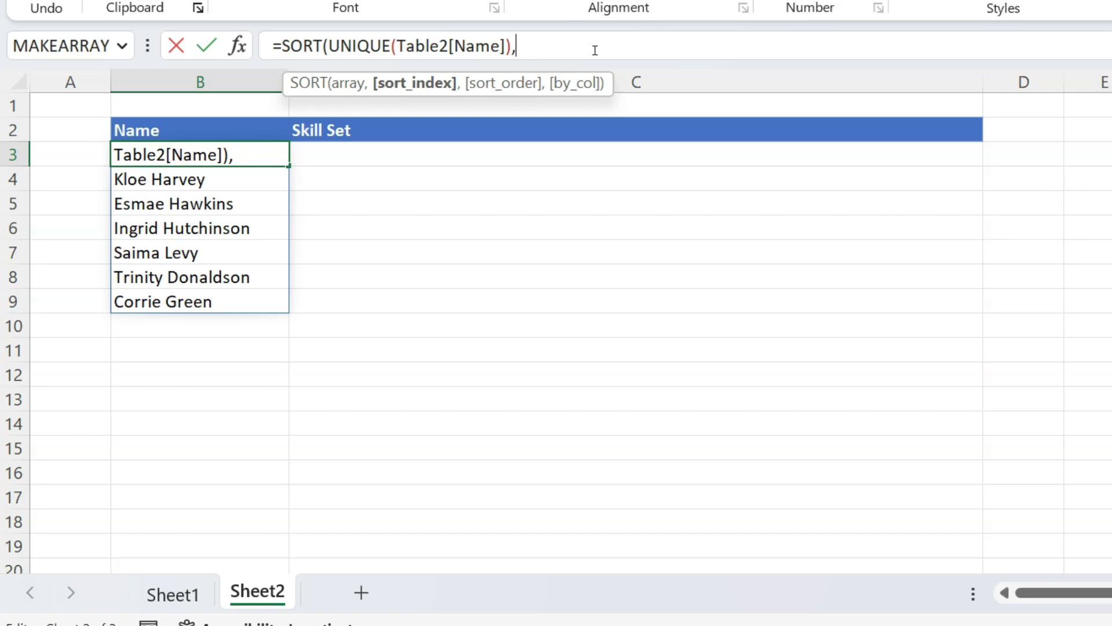
text(,)
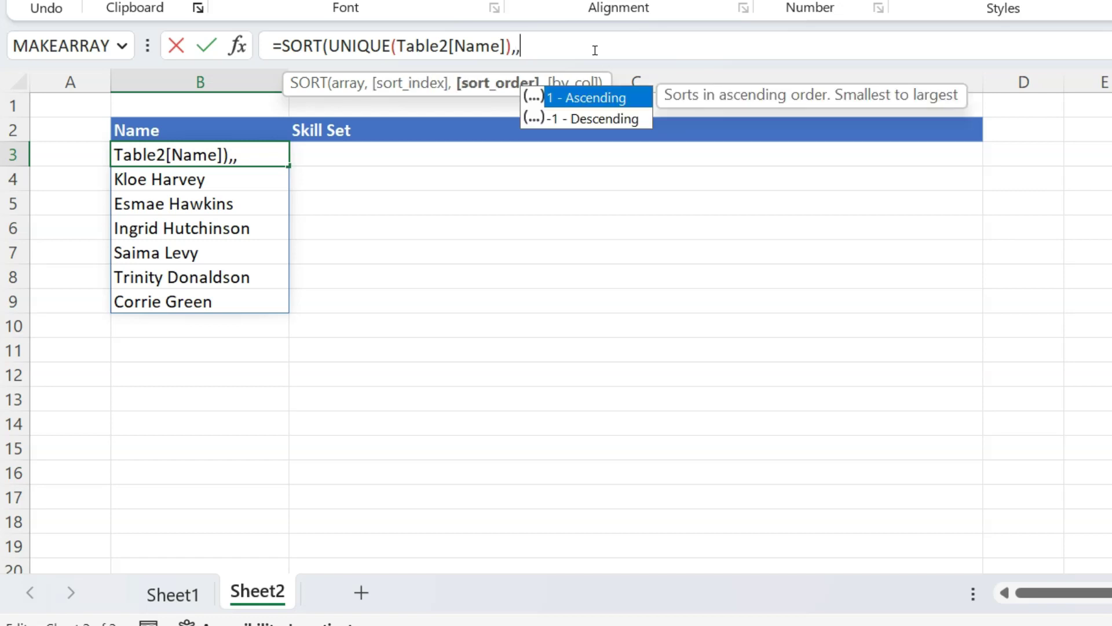
text(-1)
key(BackSpace)
key(Down)
key(Tab)
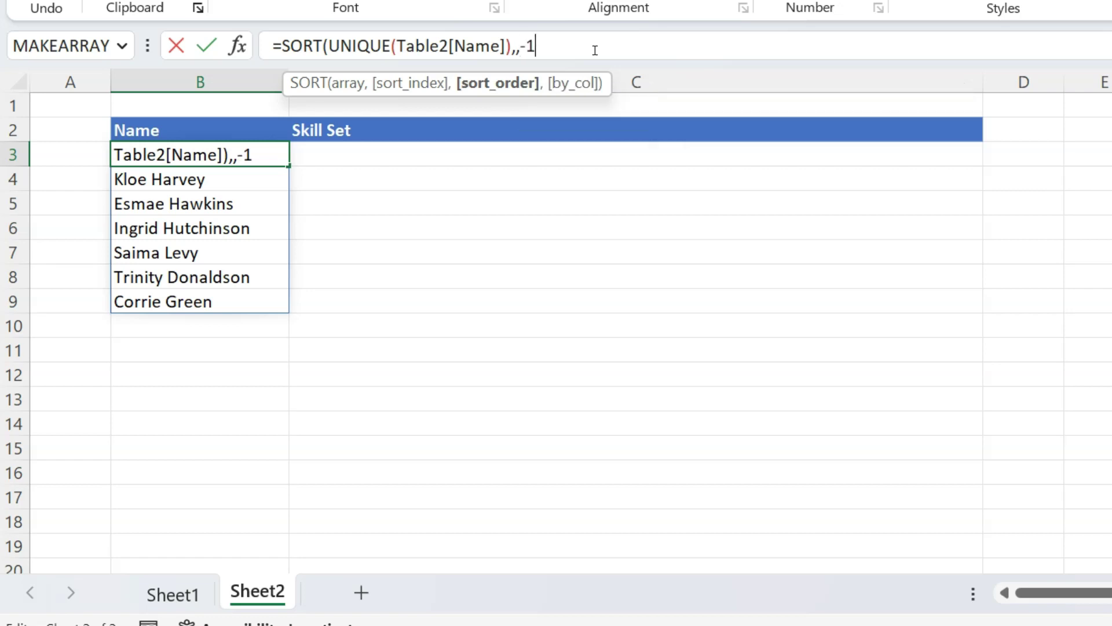
key(BackSpace)
key(BackSpace)
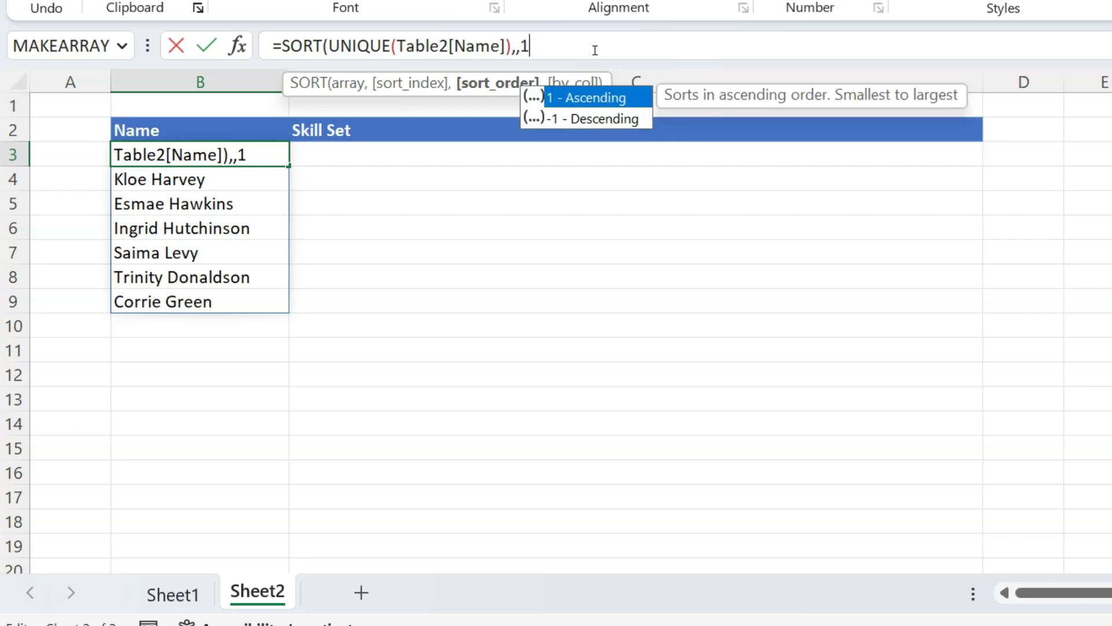
text(1))
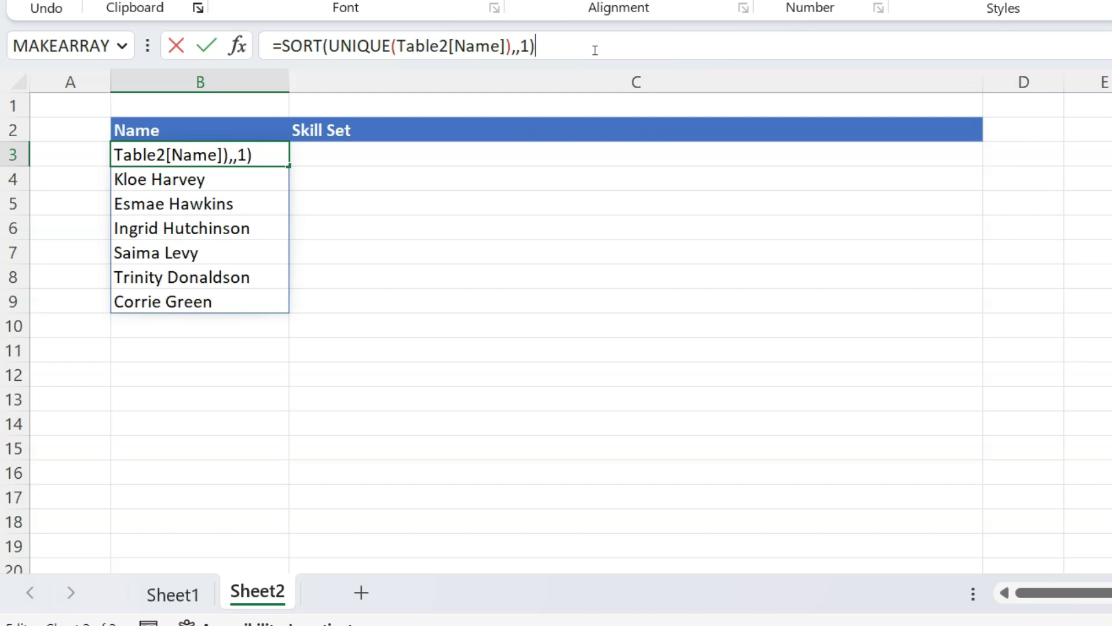
key(Return)
key(Up)
key(Down)
key(Down)
key(Down)
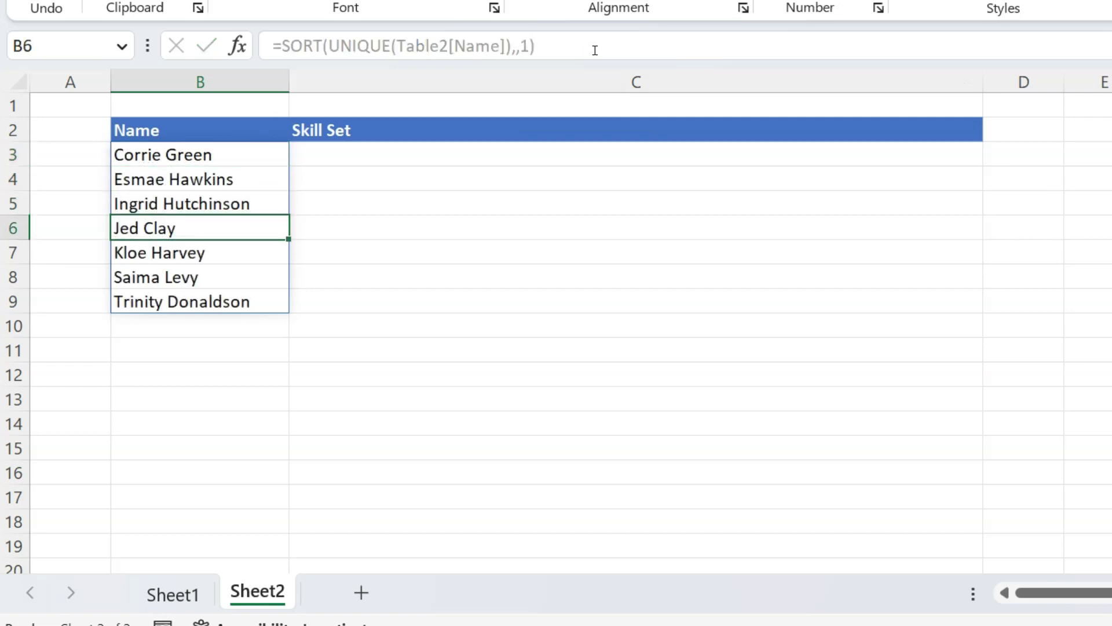
key(Down)
key(Down)
key(Down)
key(ctrl+Up)
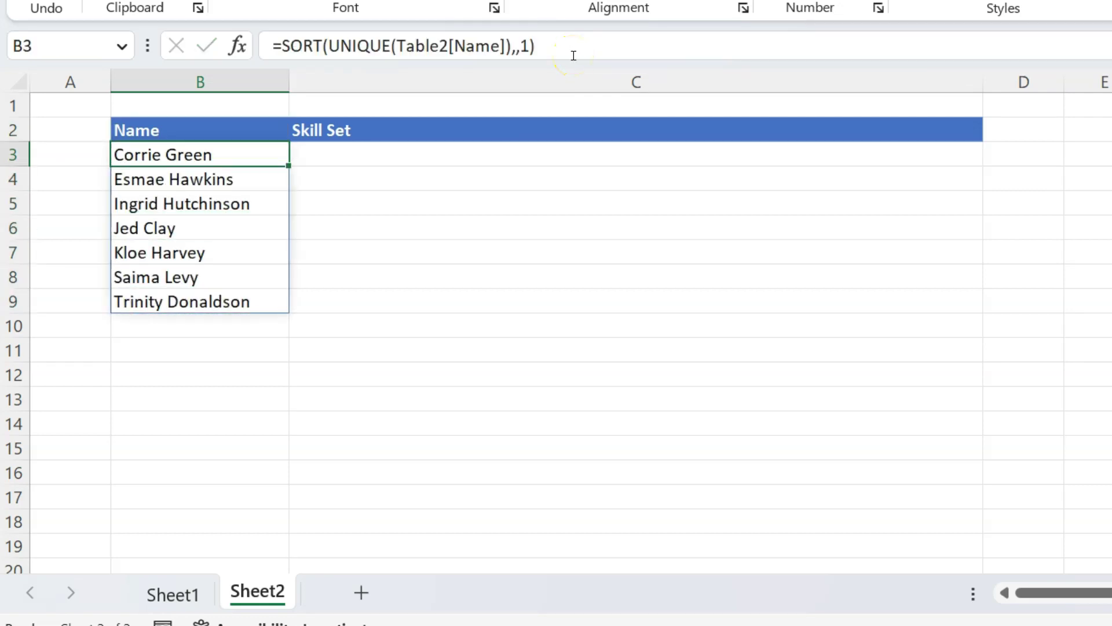
In C3 start a FILTER formula using Table2[Skill Set] as the array.
key(Right)
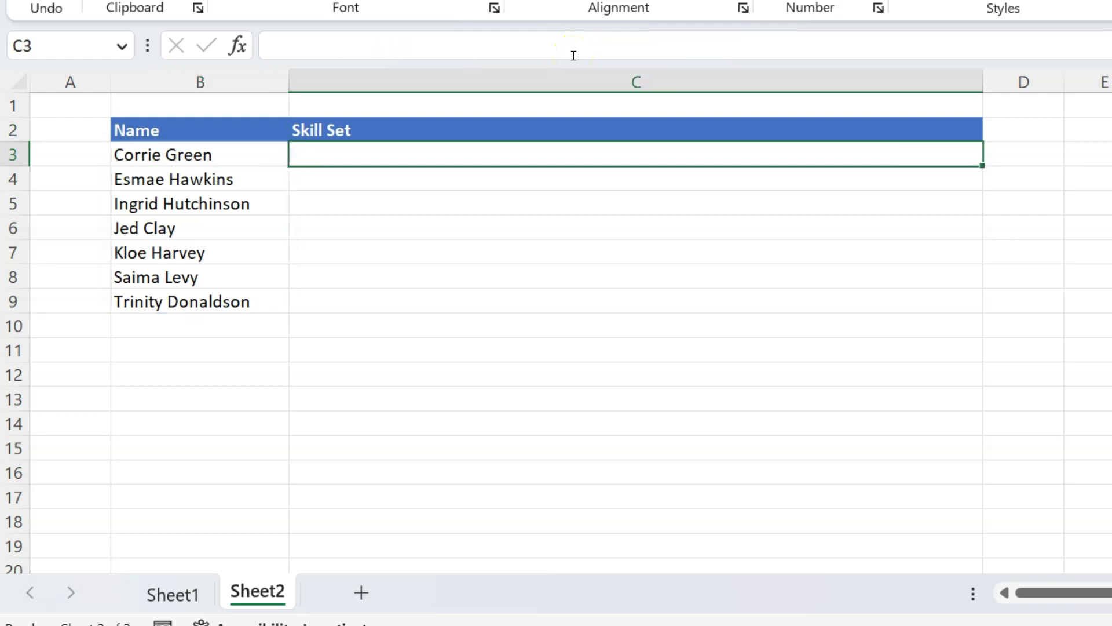
key(Up)
key(Down)
text(=)
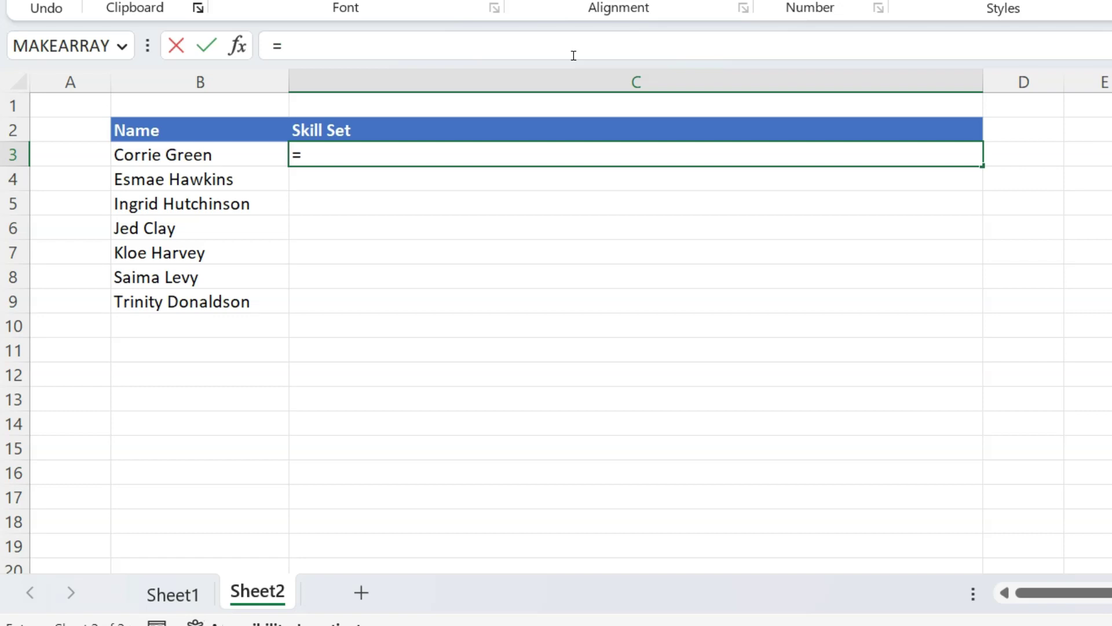
text(fi)
key(Down)
key(Tab)
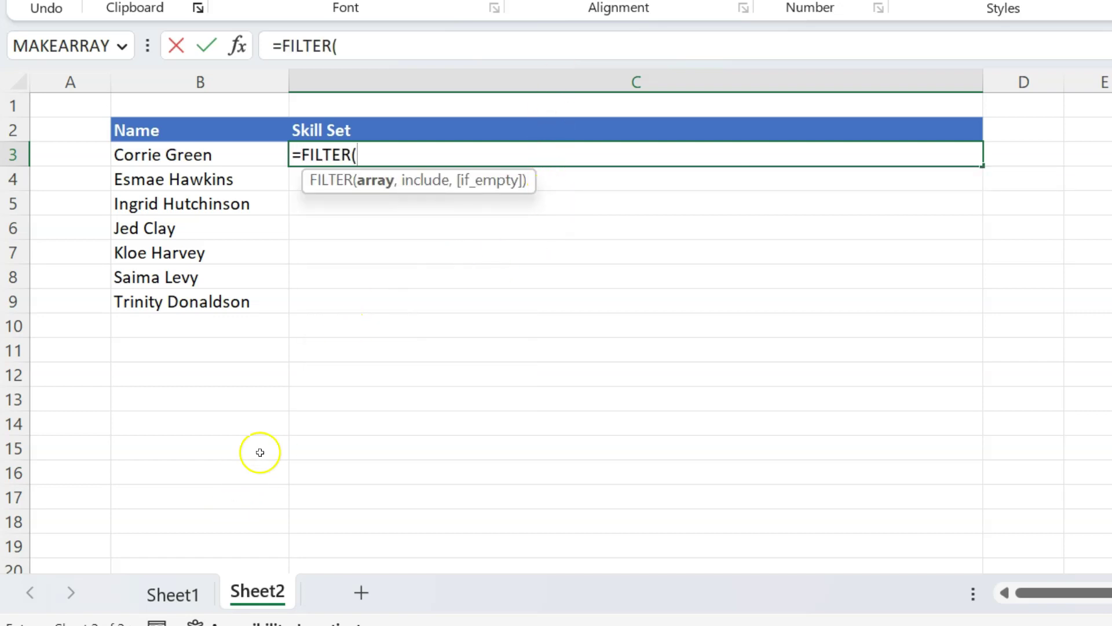
click(186, 590)
click(180, 220)
key(ctrl+Up)
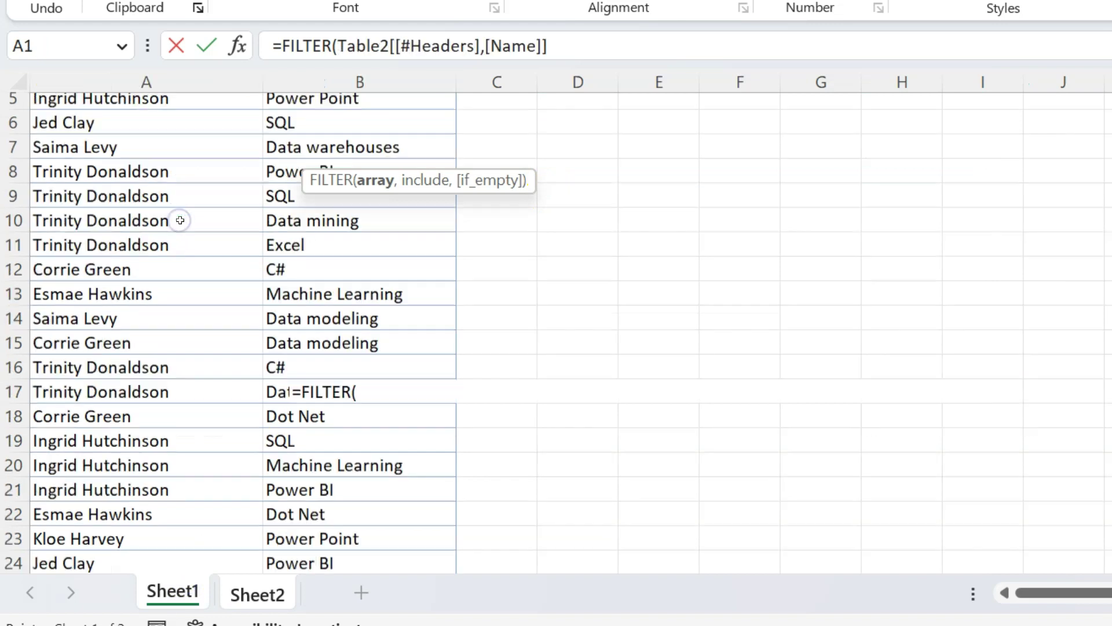
key(Down)
key(Right)
key(ctrl+shift+Down)
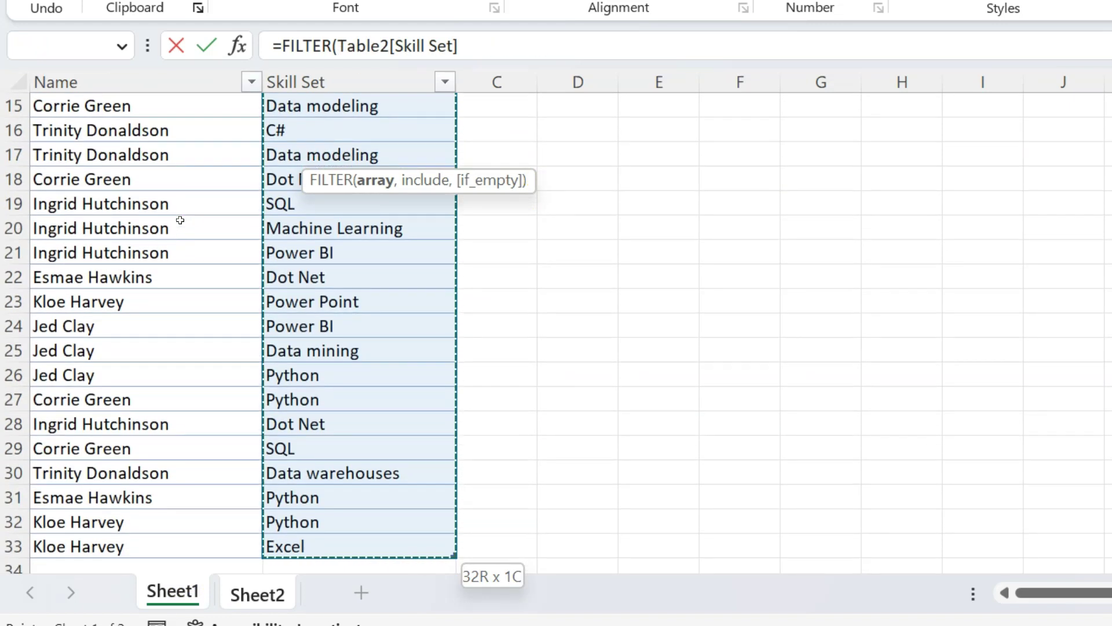
click(388, 47)
Complete it as =FILTER(Table2[Skill Set],Table2[Name]=Sheet2!B3,"").
click(493, 43)
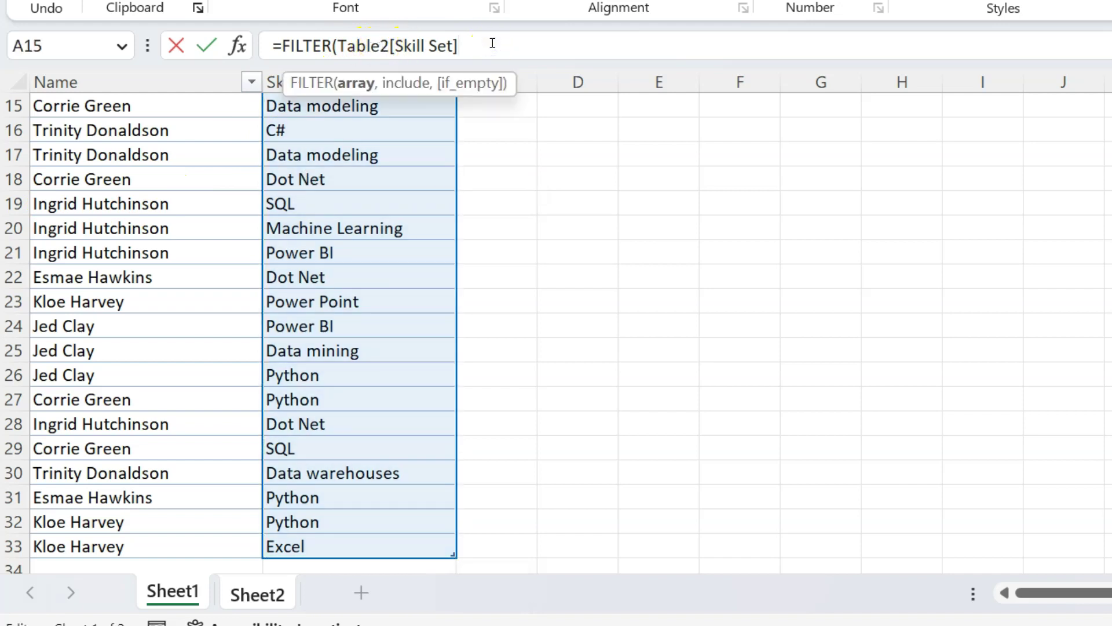
text(,)
click(162, 268)
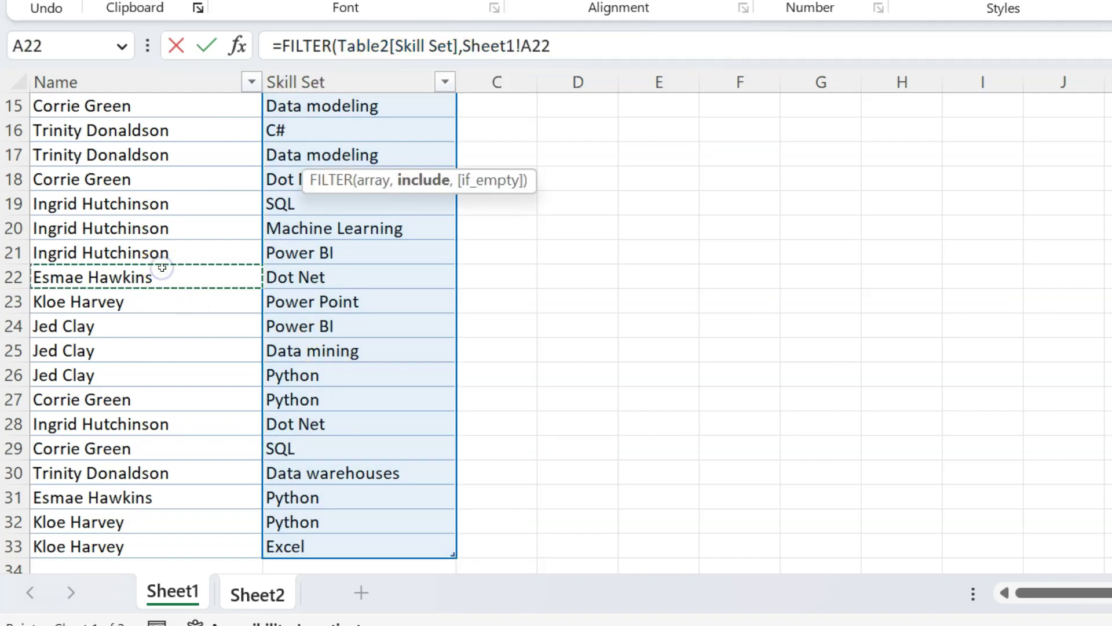
key(ctrl+Up)
key(ctrl+shift+Down)
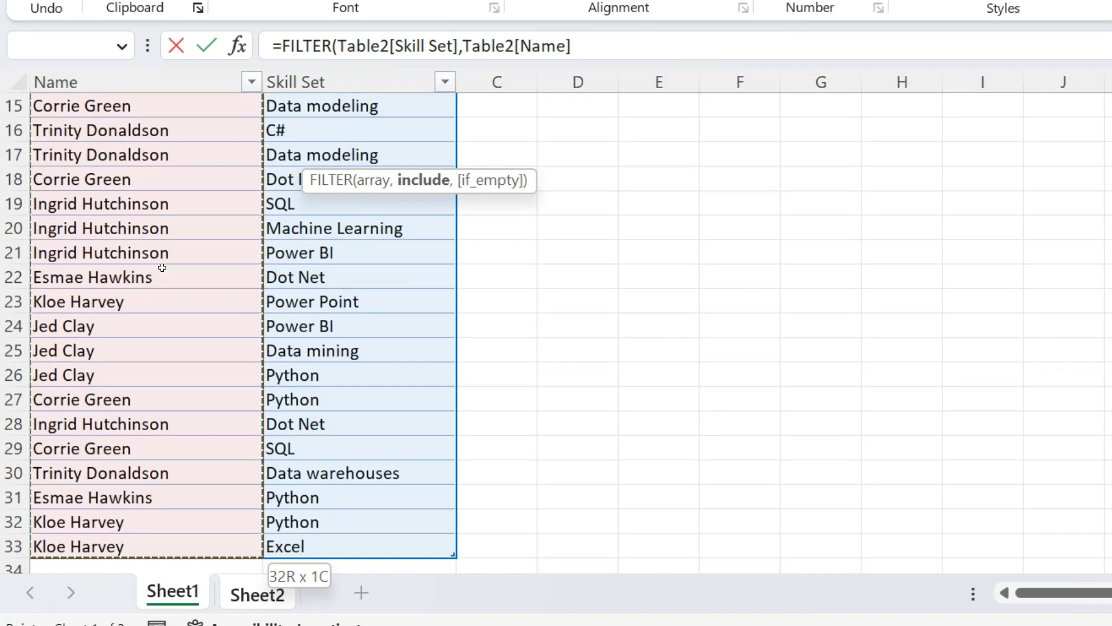
text(=)
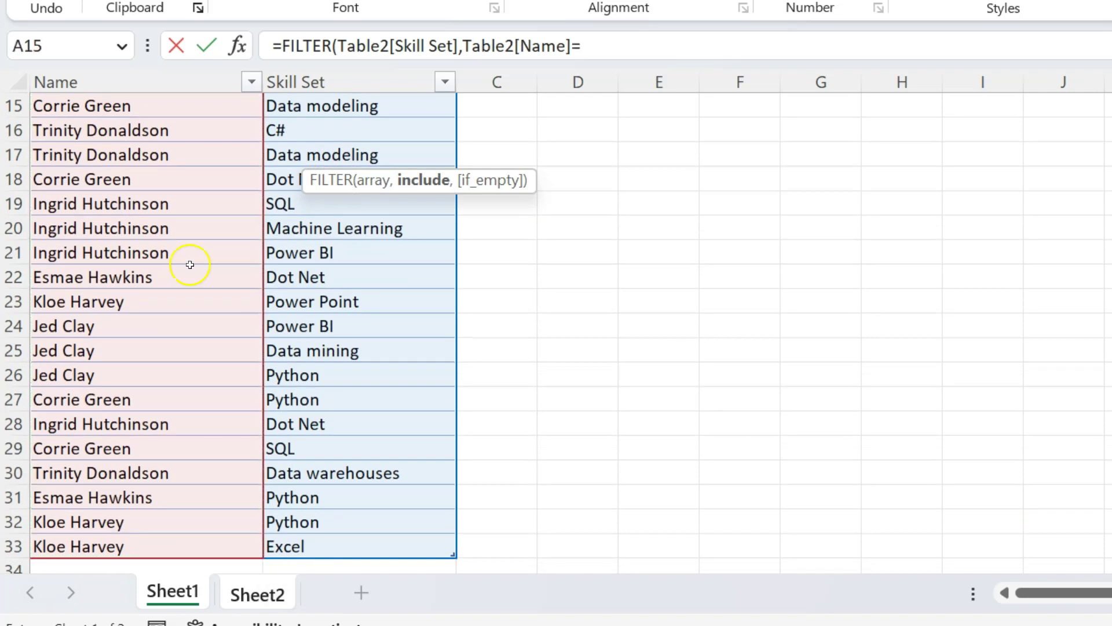
click(232, 592)
click(187, 163)
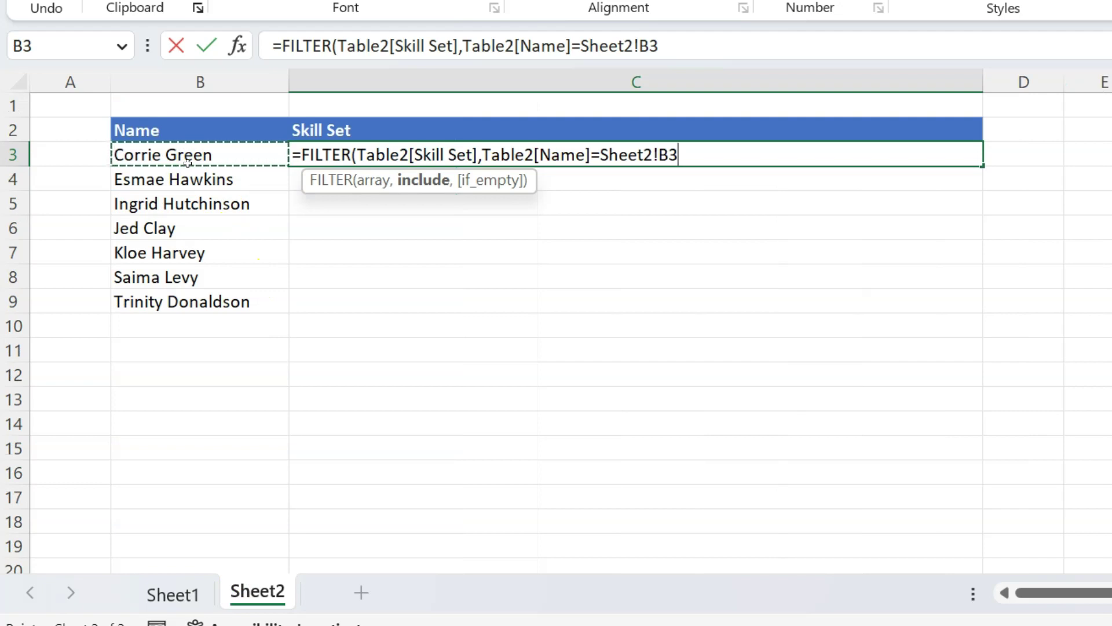
text(,)
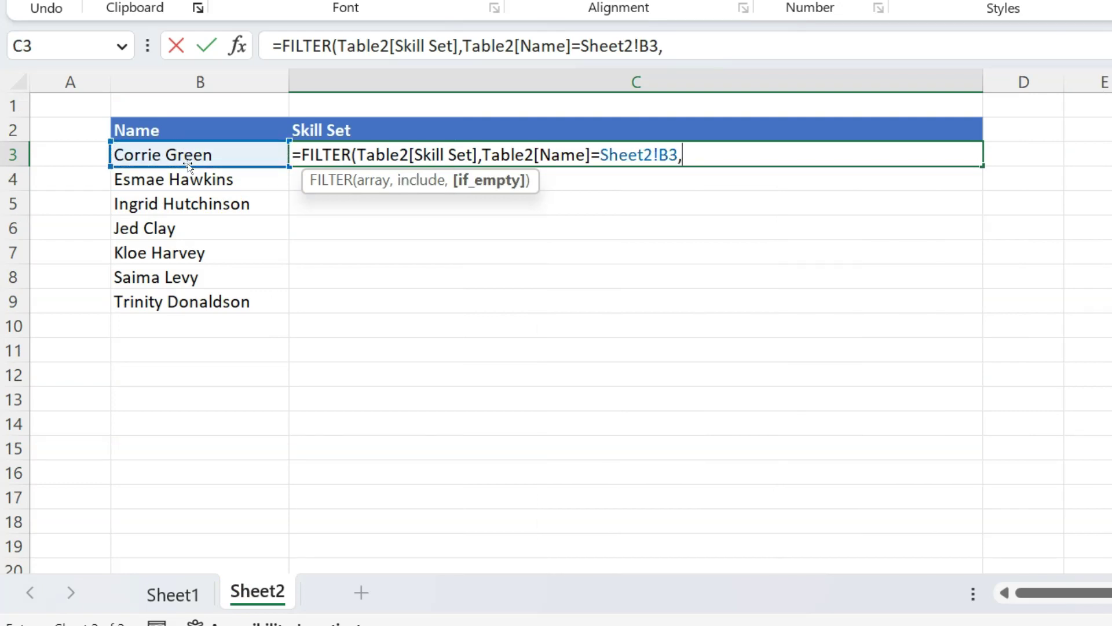
text(""))
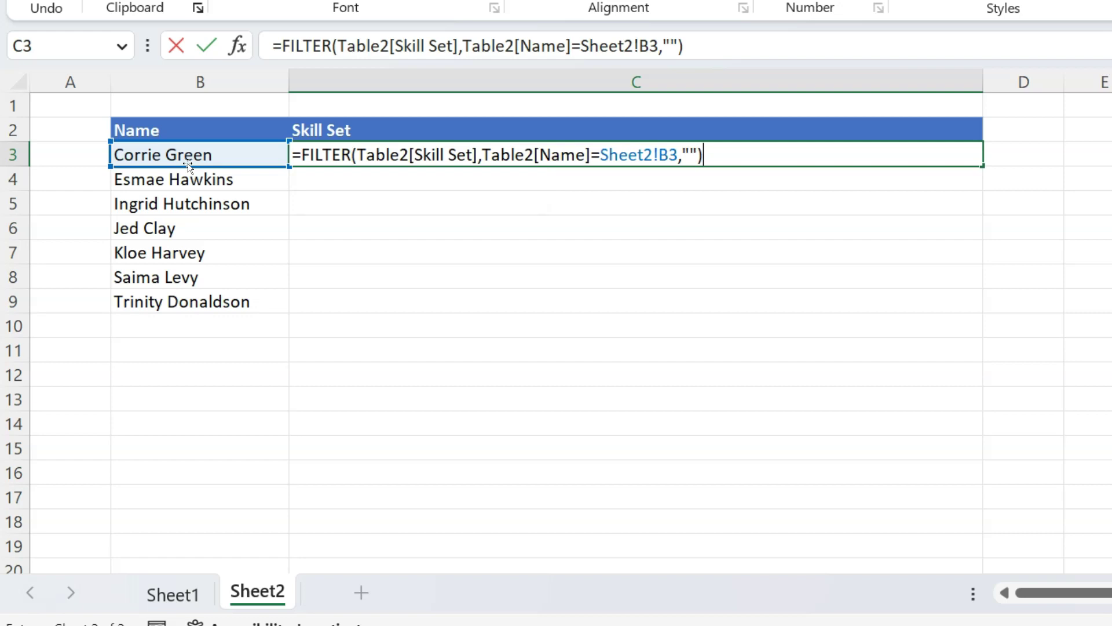
key(Return)
key(Up)
key(Down)
key(Down)
key(Down)
key(Down)
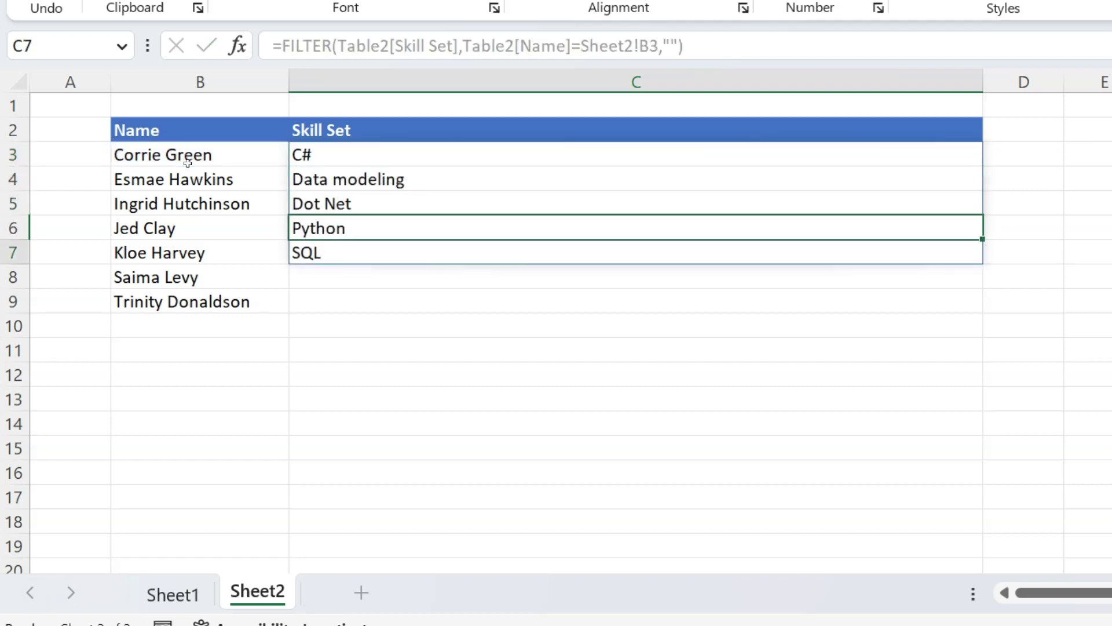
key(Up)
key(Up)
key(Up)
key(Up)
key(Left)
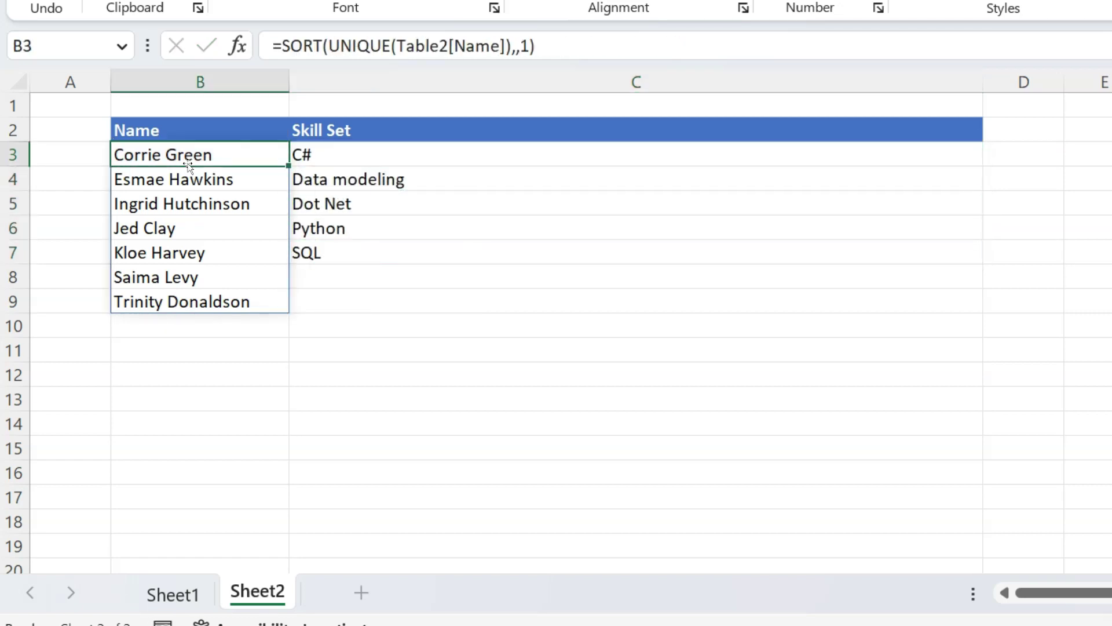
key(Right)
key(Down)
key(Down)
key(Down)
key(Down)
key(Up)
key(Up)
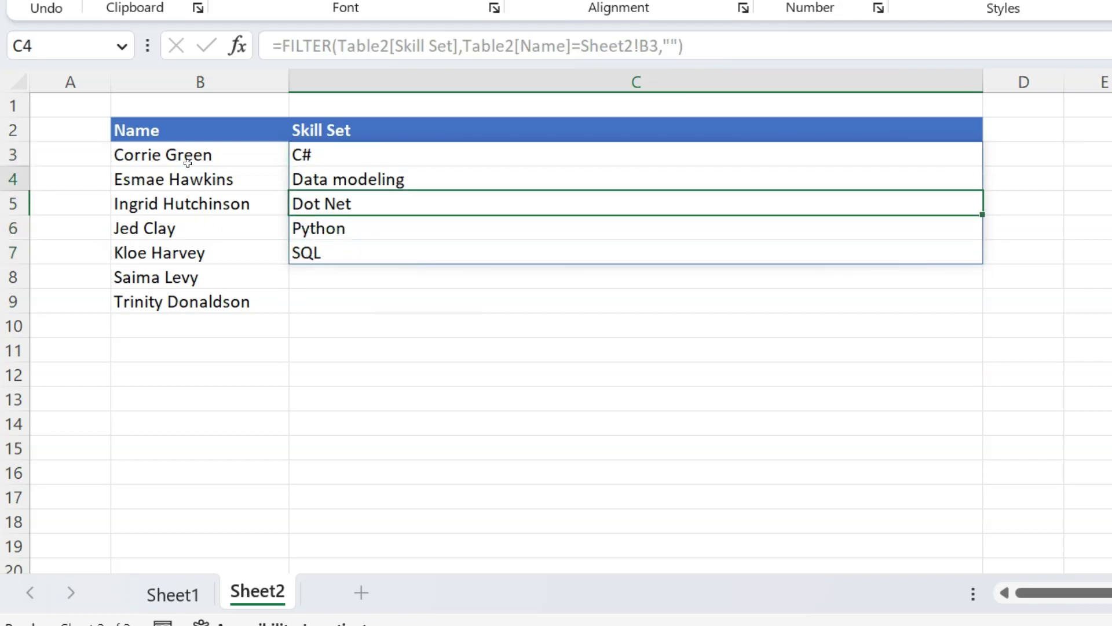
key(Up)
key(Up)
key(Down)
key(Down)
key(Down)
key(Down)
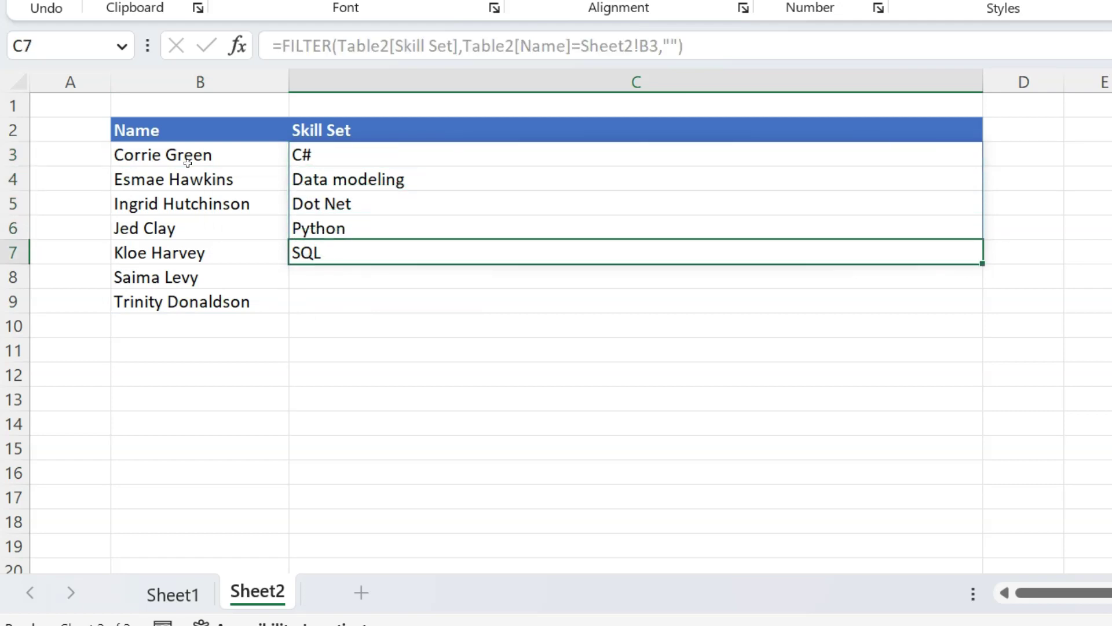
key(Up)
key(Up)
key(Up)
key(Up)
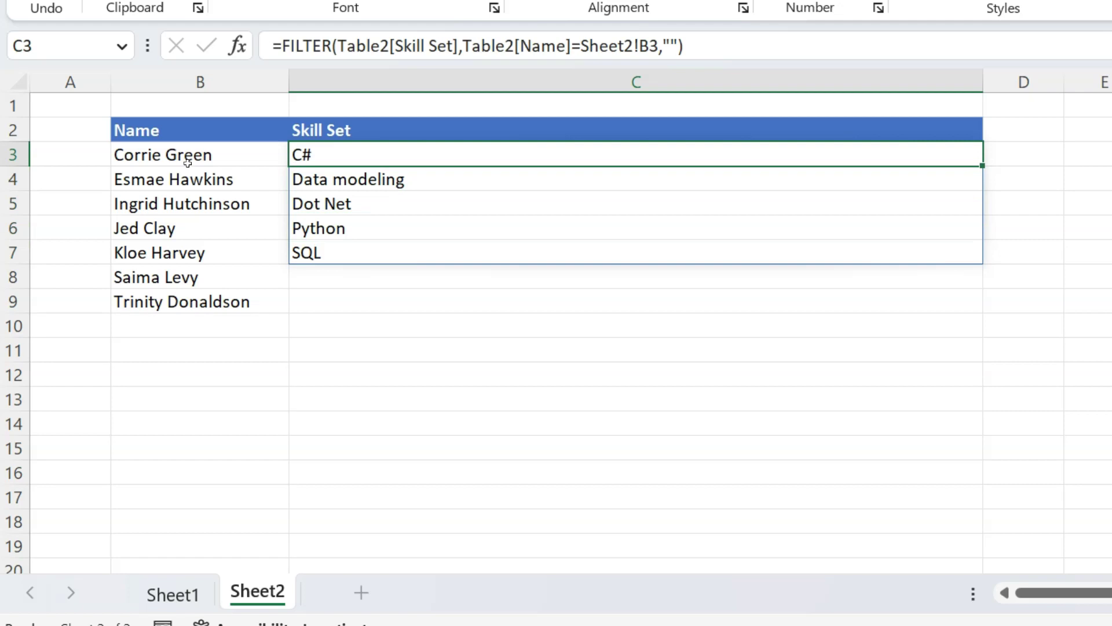
Wrap C3's FILTER formula in SORT with sort order 1 so the skills list C# through SQL ascending.
click(277, 45)
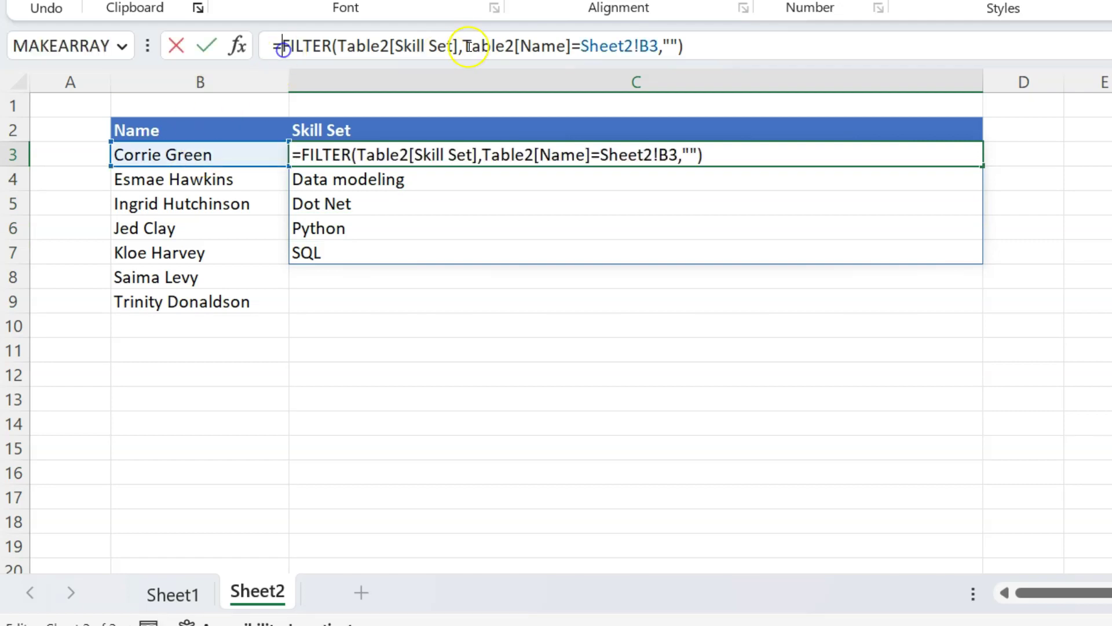
text(sor)
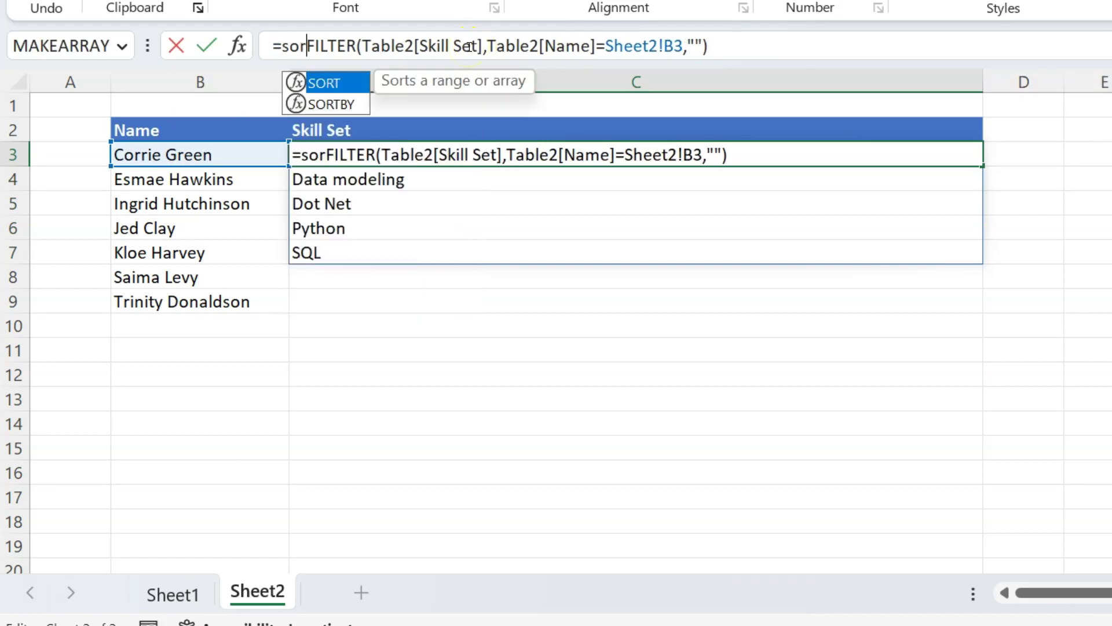
key(Tab)
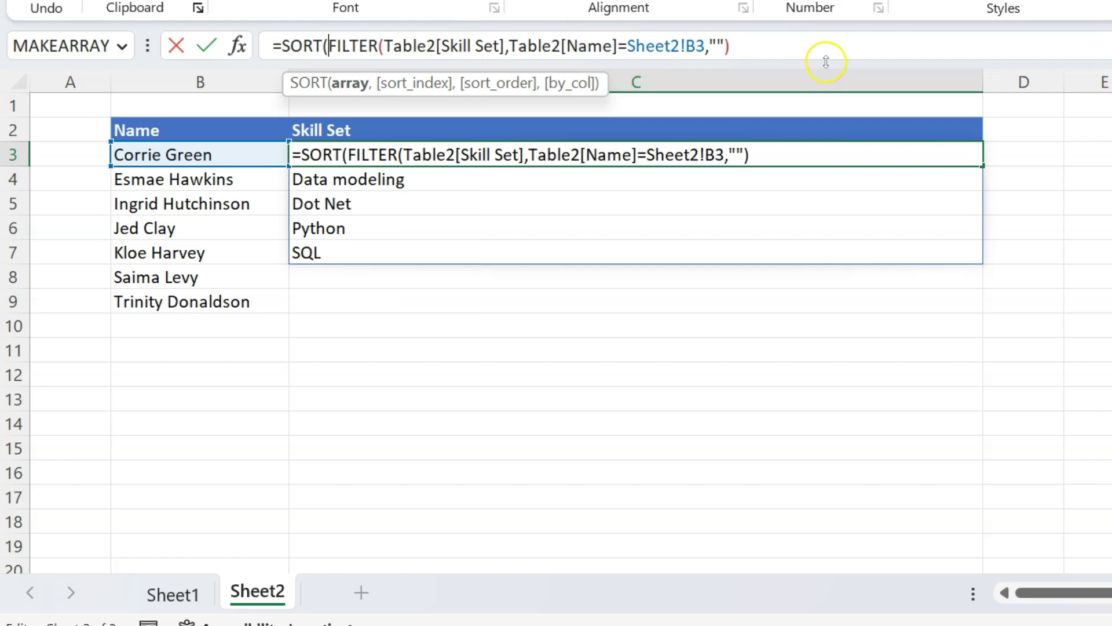
text(,)
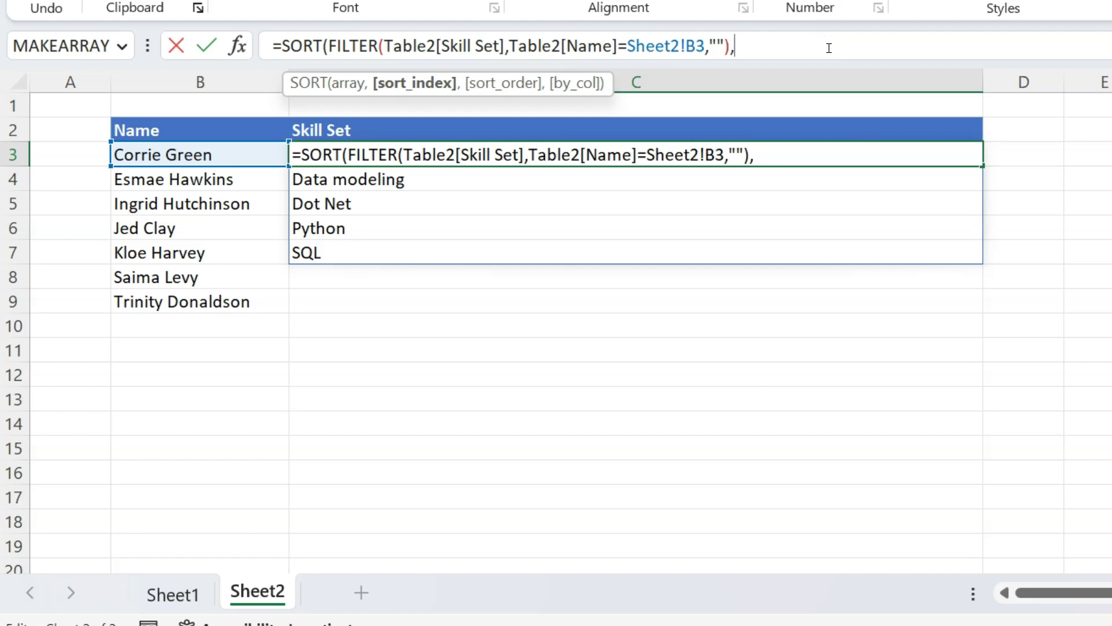
text(,)
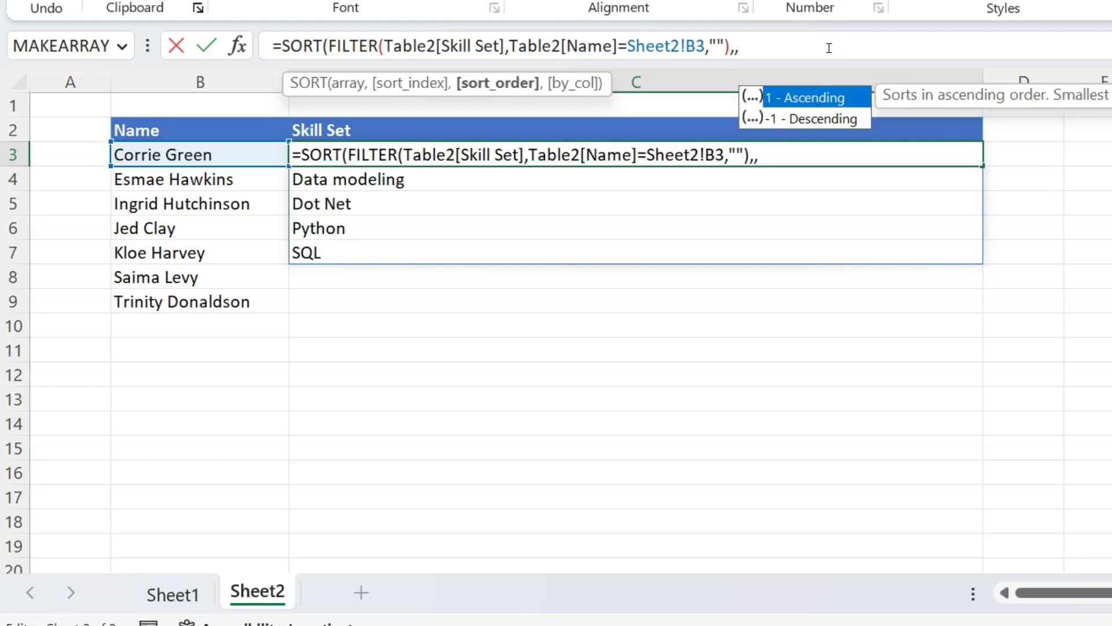
text(1)
key(Return)
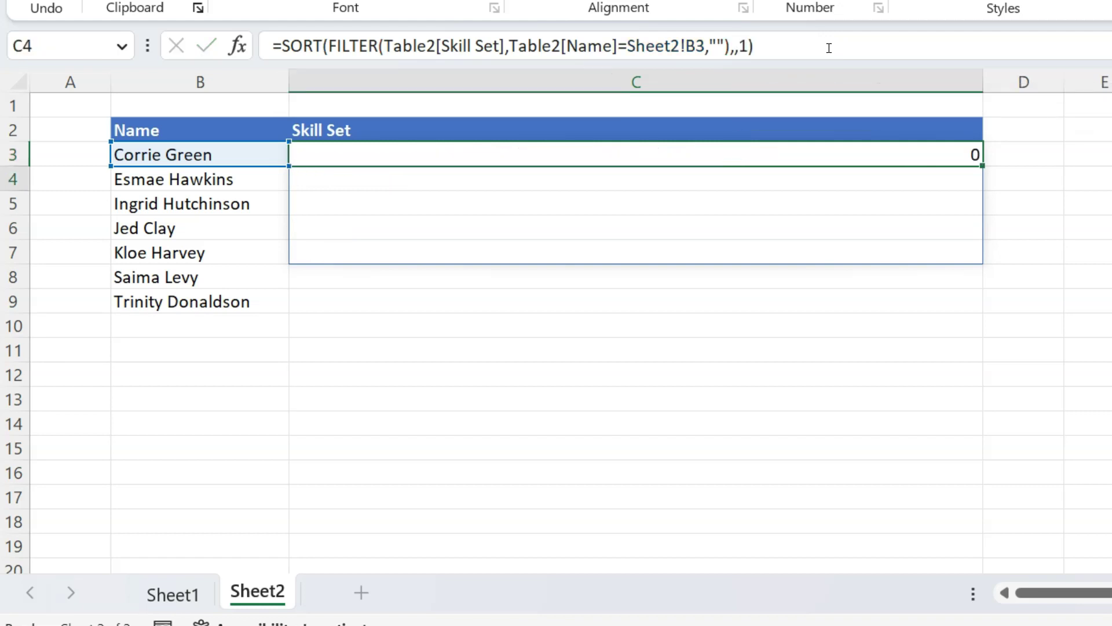
key(Up)
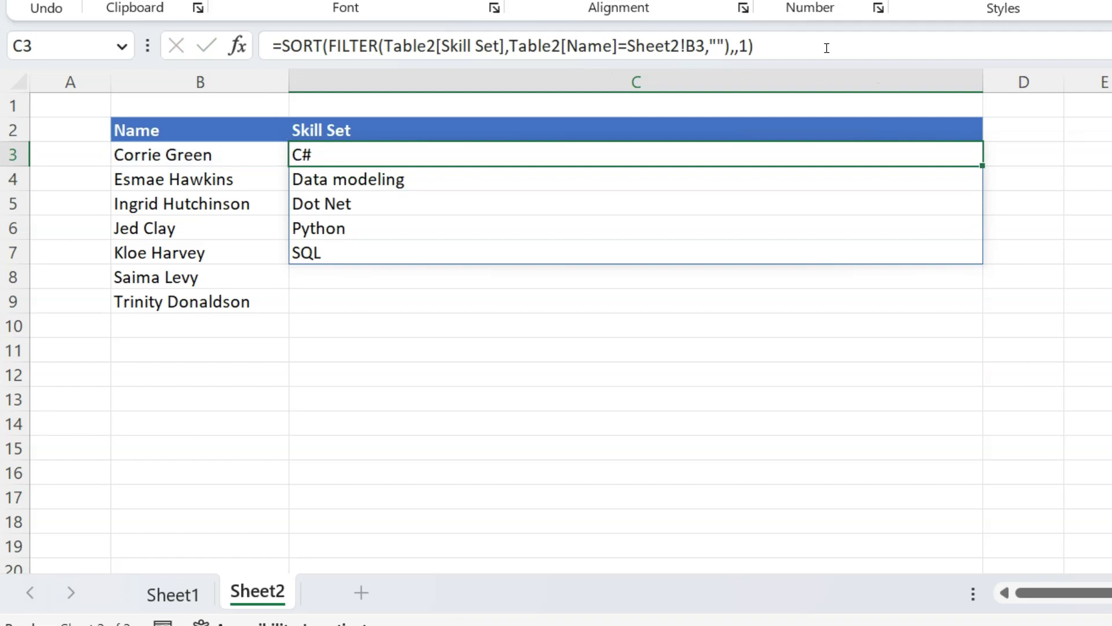
drag(348, 156, 356, 251)
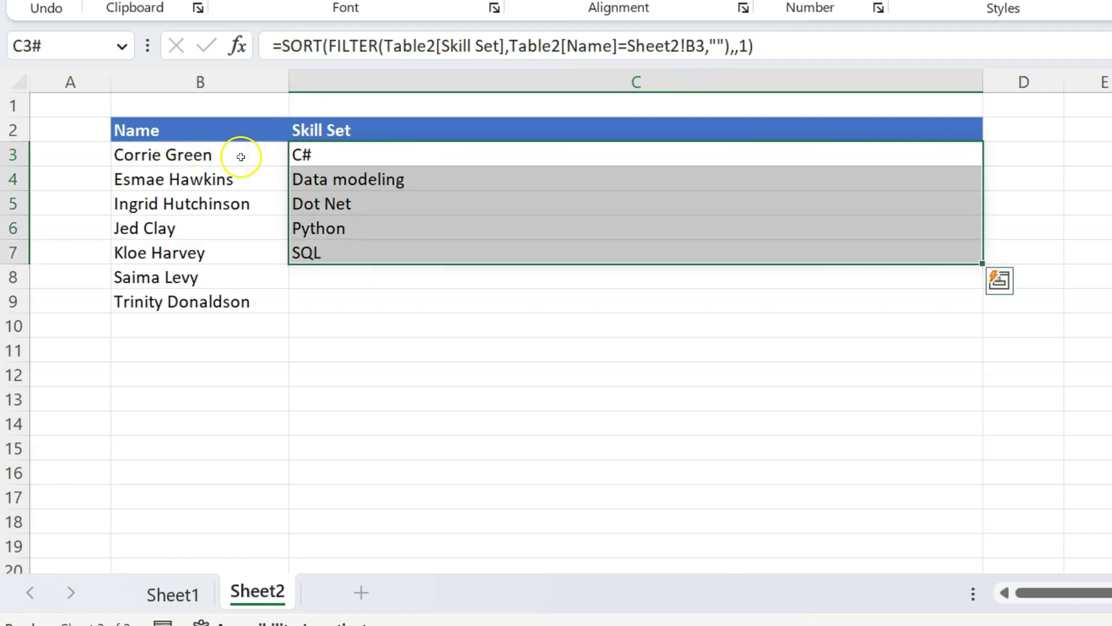
Wrap the sorted skills formula in TEXTJOIN with ", " as delimiter and TRUE to ignore blanks.
click(930, 58)
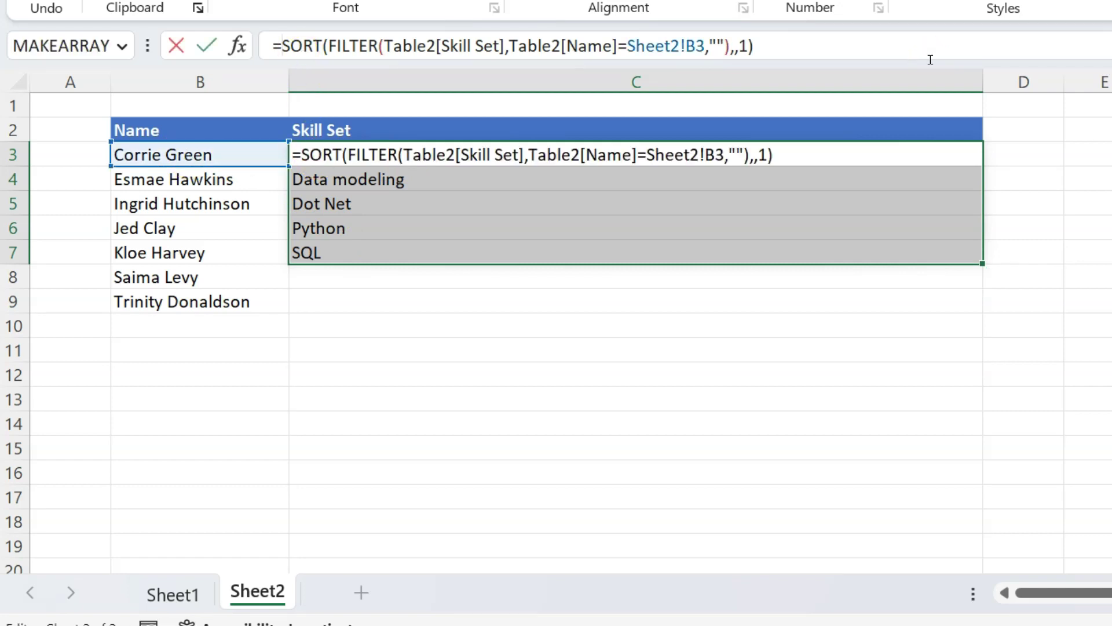
text(tex)
key(Down)
key(Down)
key(Down)
key(Tab)
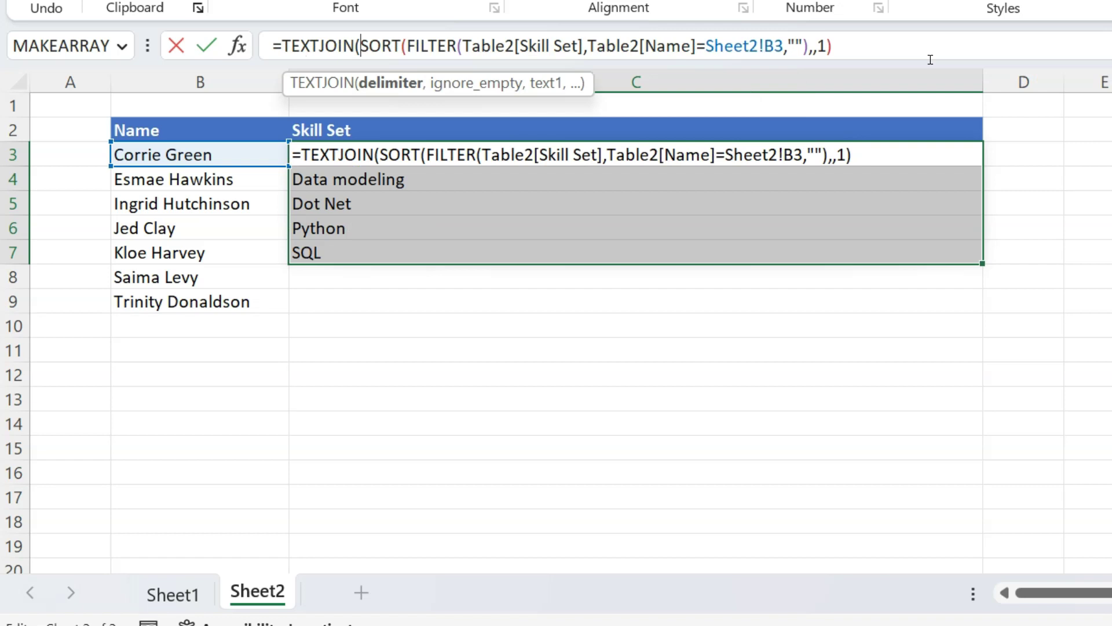
text(")
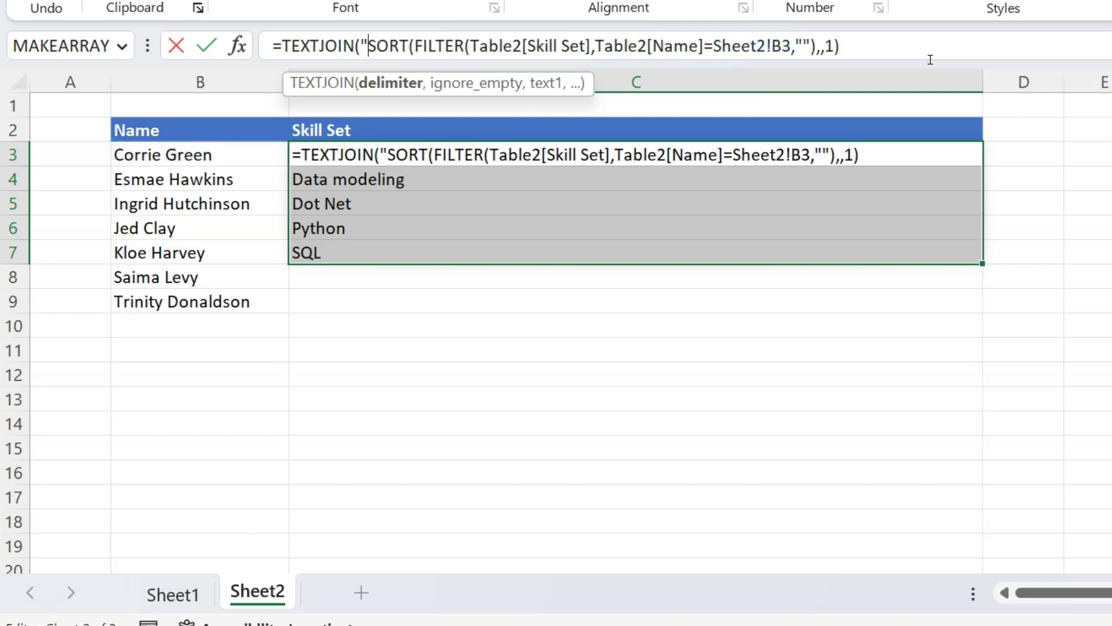
text(, ")
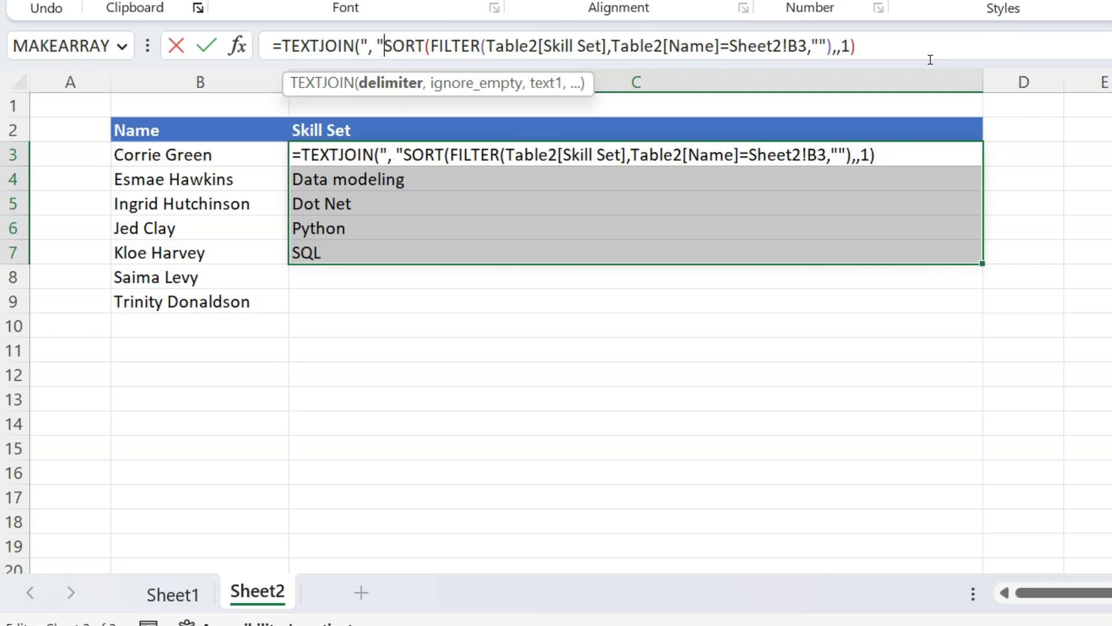
text(,)
key(Tab)
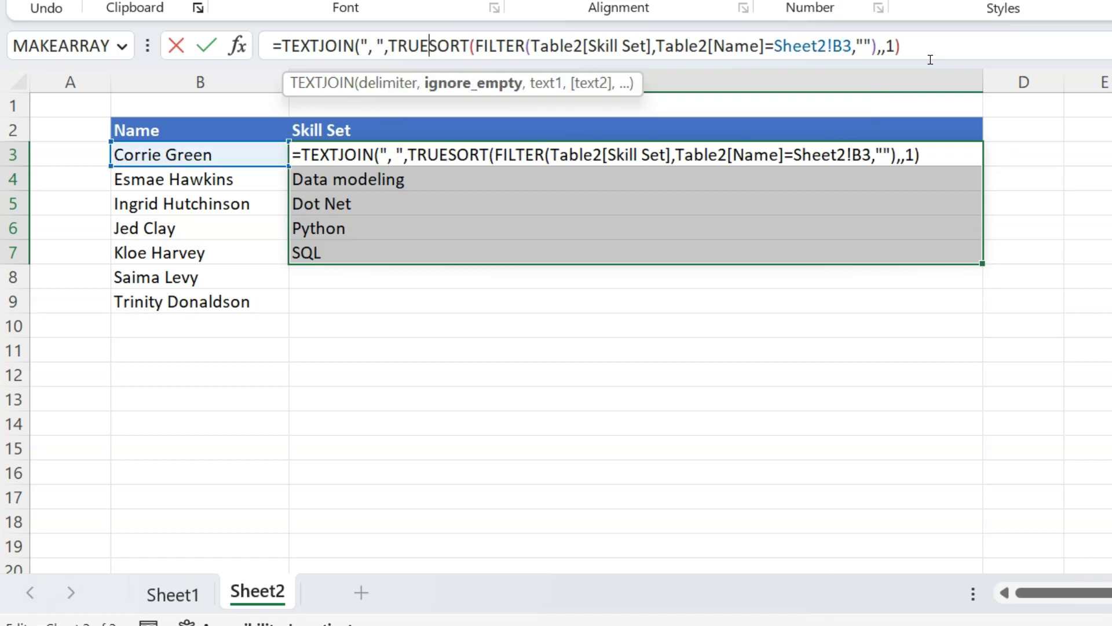
text(,)
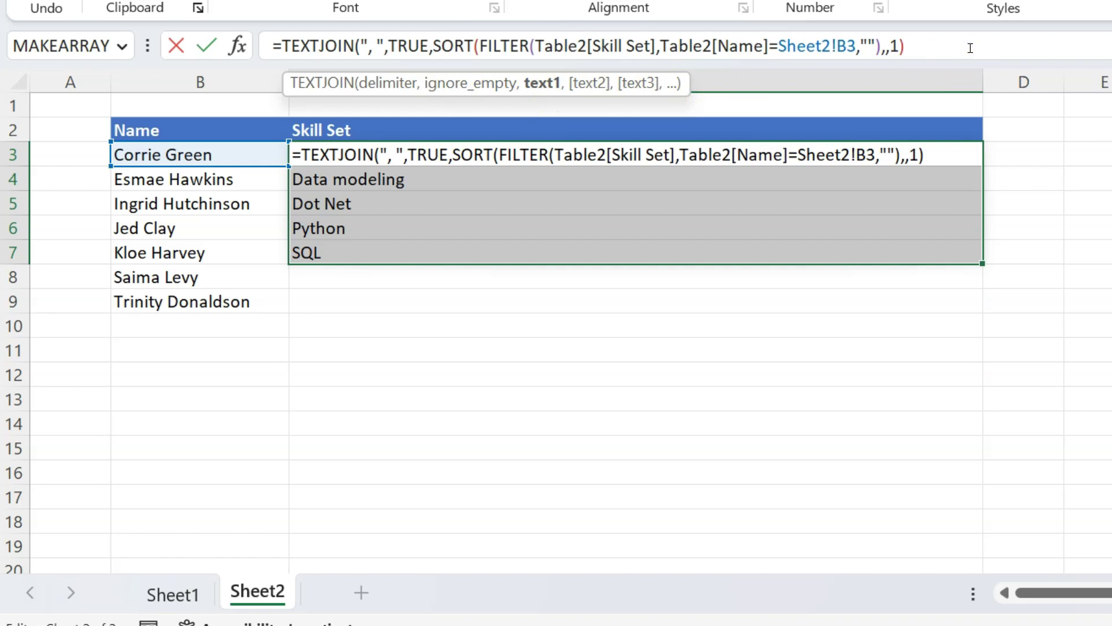
Finish the TEXTJOIN formula in C3 and fill it down to C9 for all seven employees.
text())
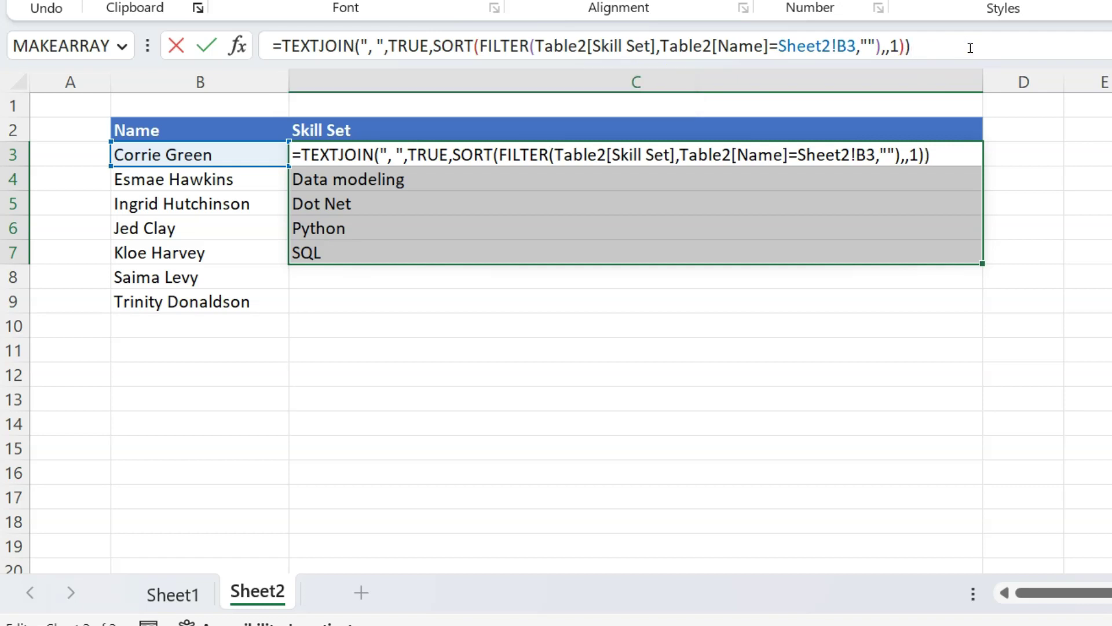
key(Return)
key(Up)
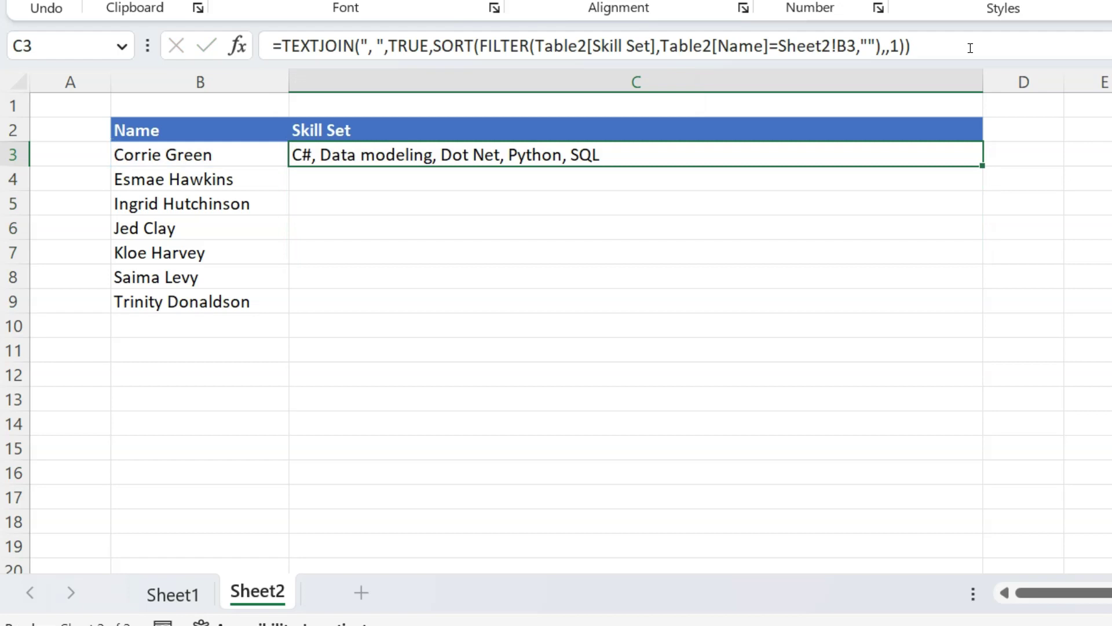
double_click(983, 164)
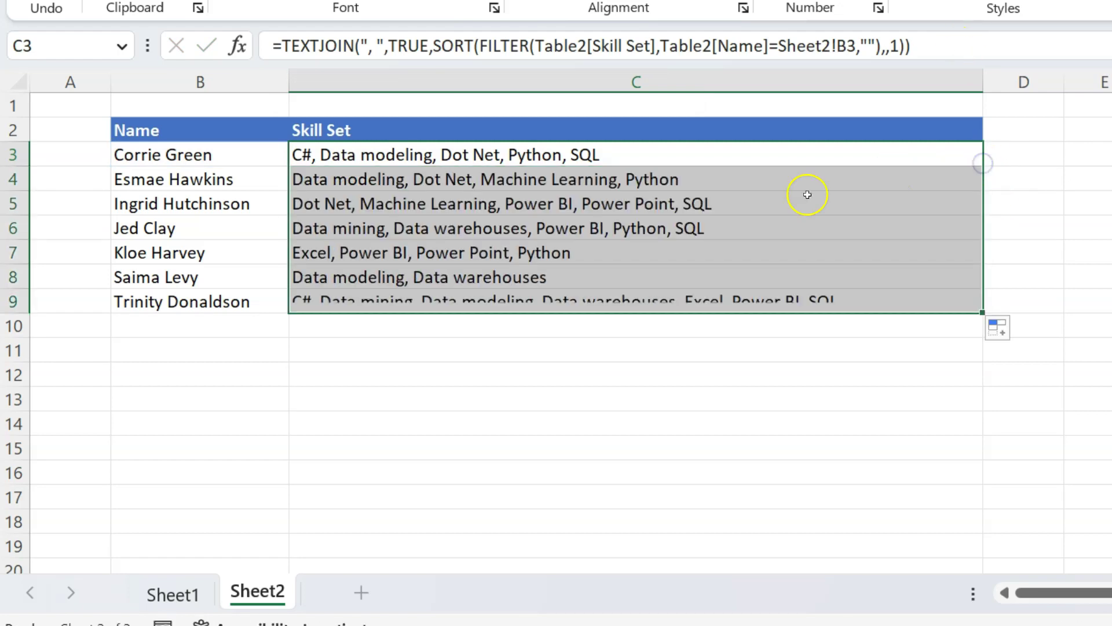
Review the joined skill lists and the formulas in B7 and C3.
click(524, 204)
drag(489, 154, 497, 293)
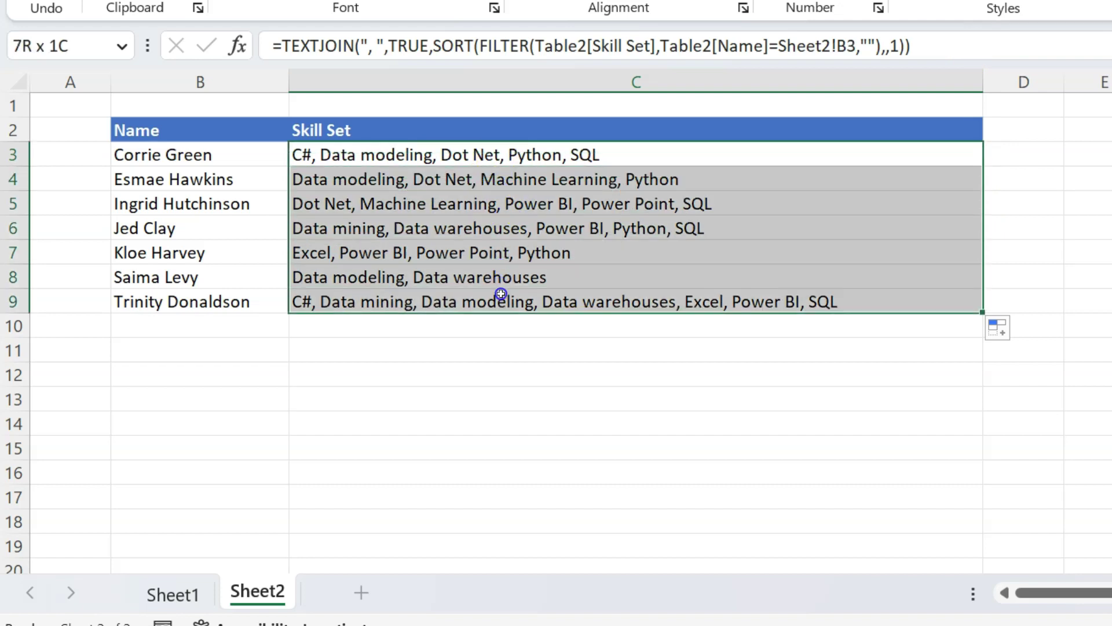
click(212, 253)
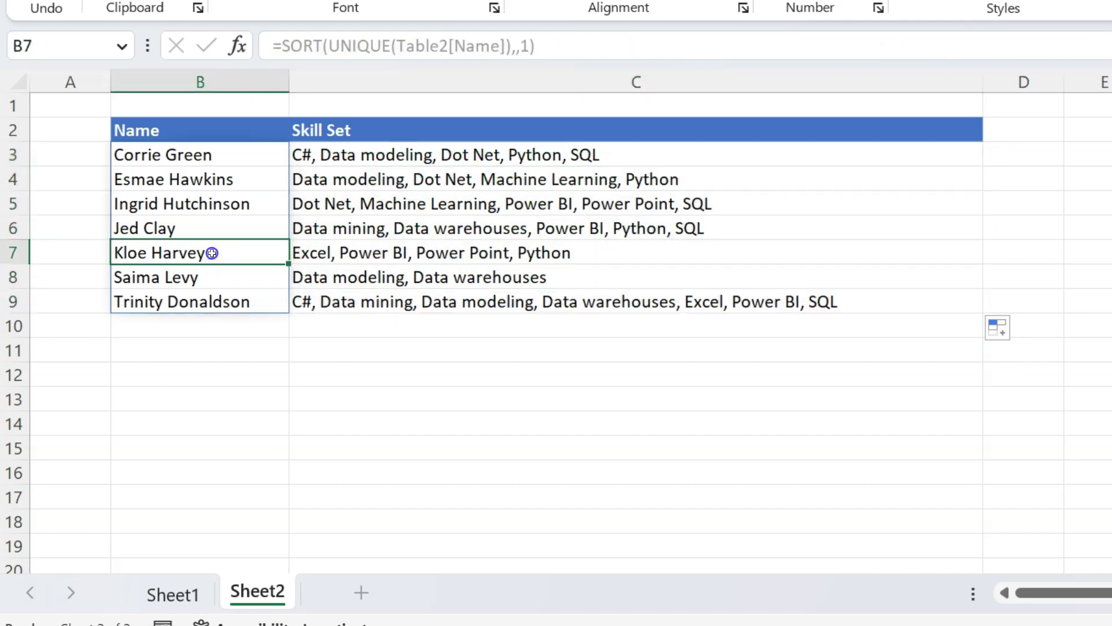
click(355, 381)
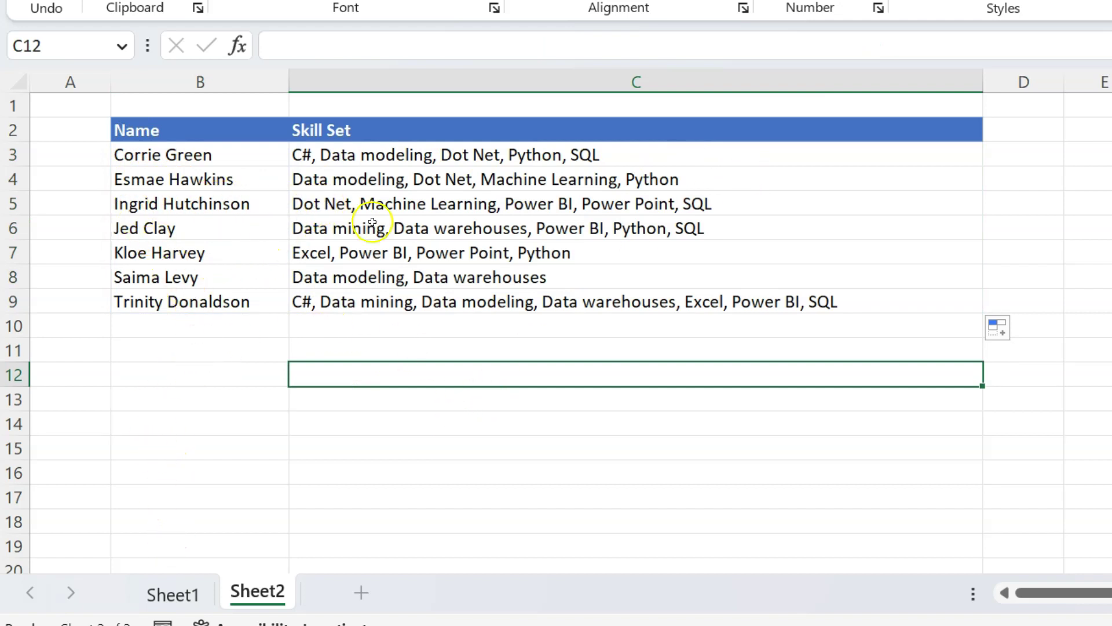
click(466, 158)
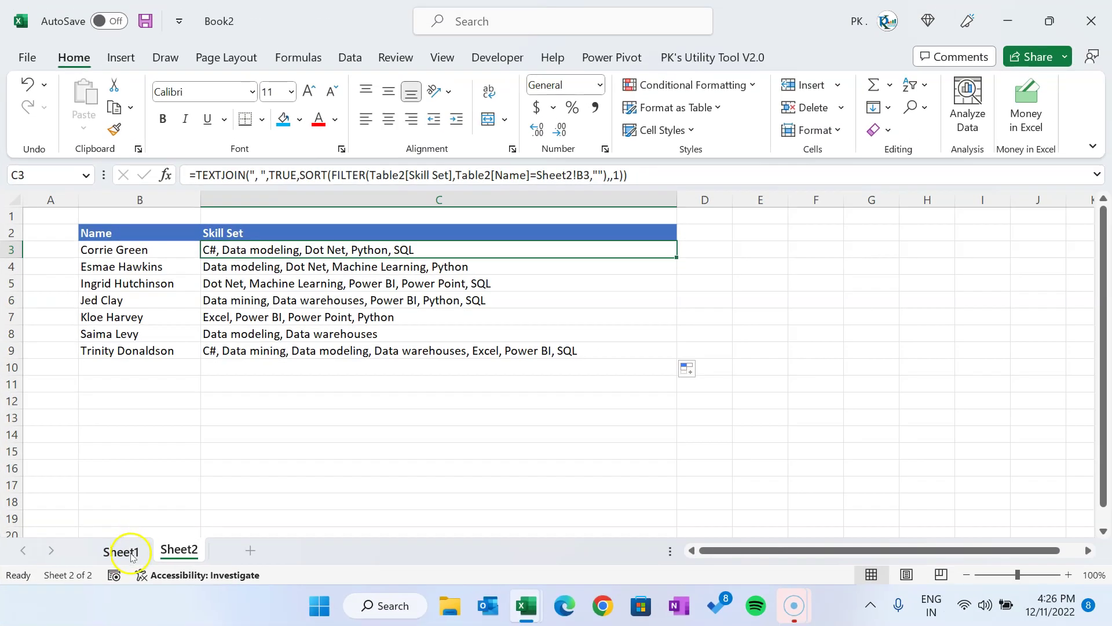
On Sheet1, add skills table Table2 to the Data Model via Power Pivot and start a PivotTable.
click(185, 593)
click(186, 316)
scroll(219, 359, up, 5)
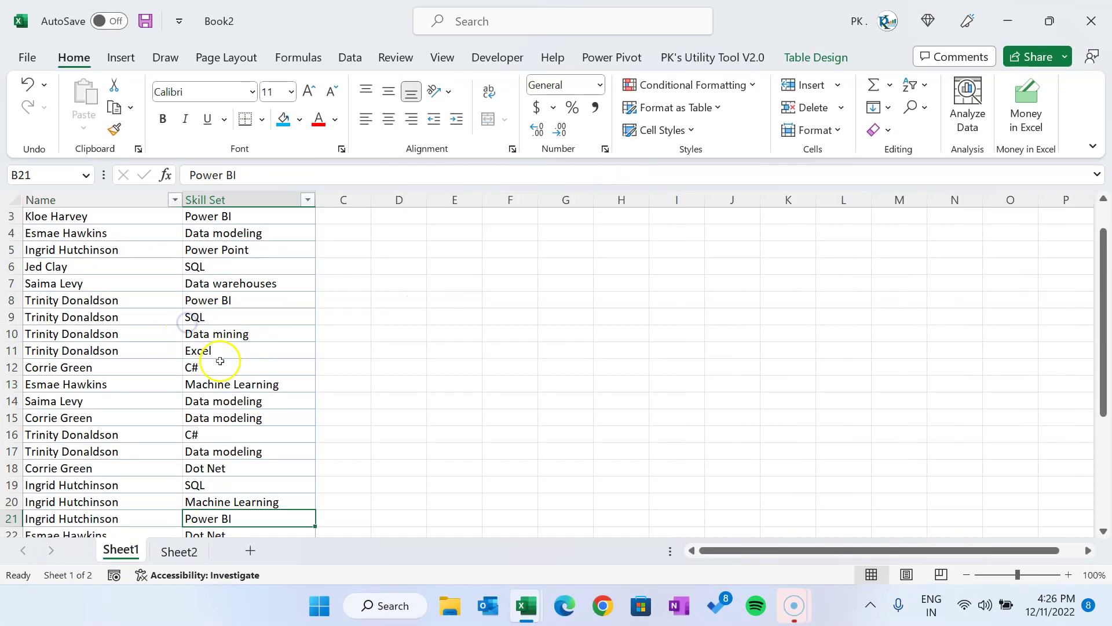
click(97, 239)
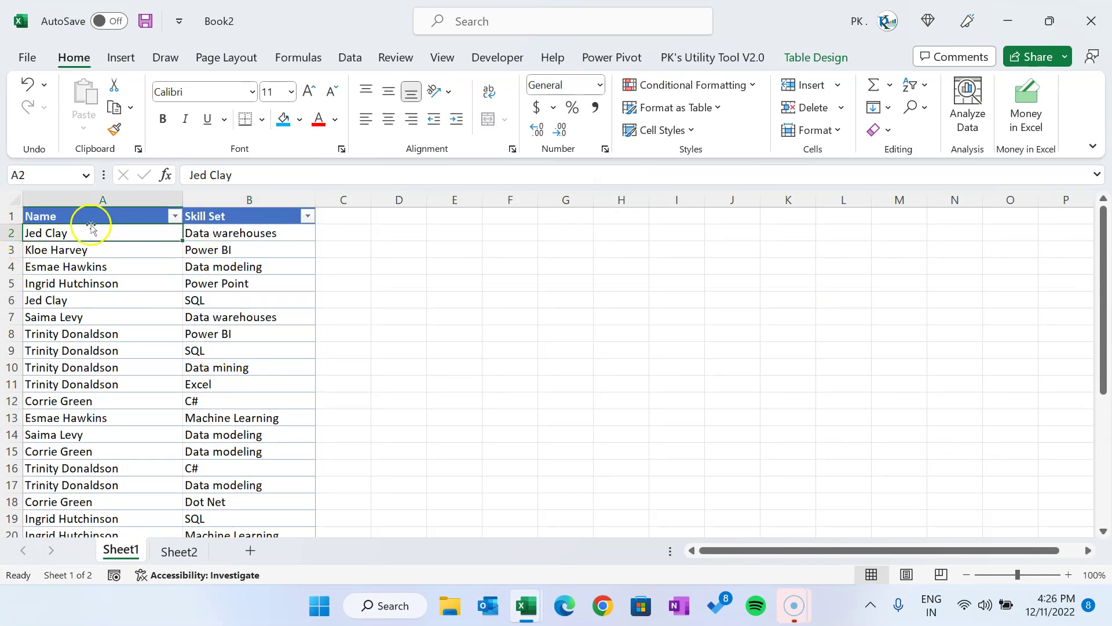
click(197, 282)
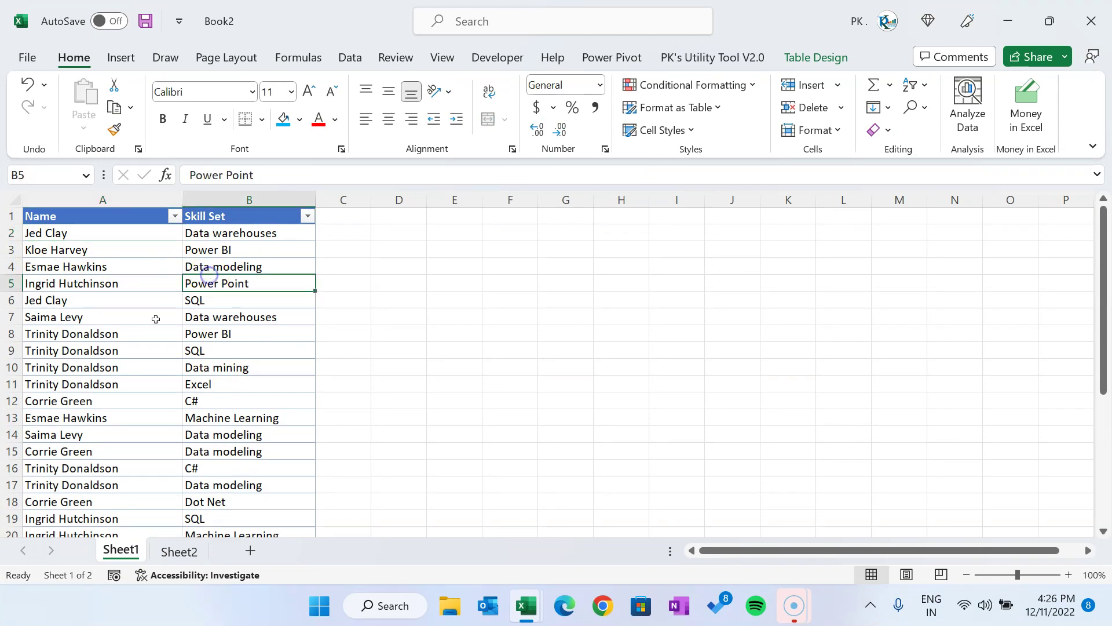
click(614, 61)
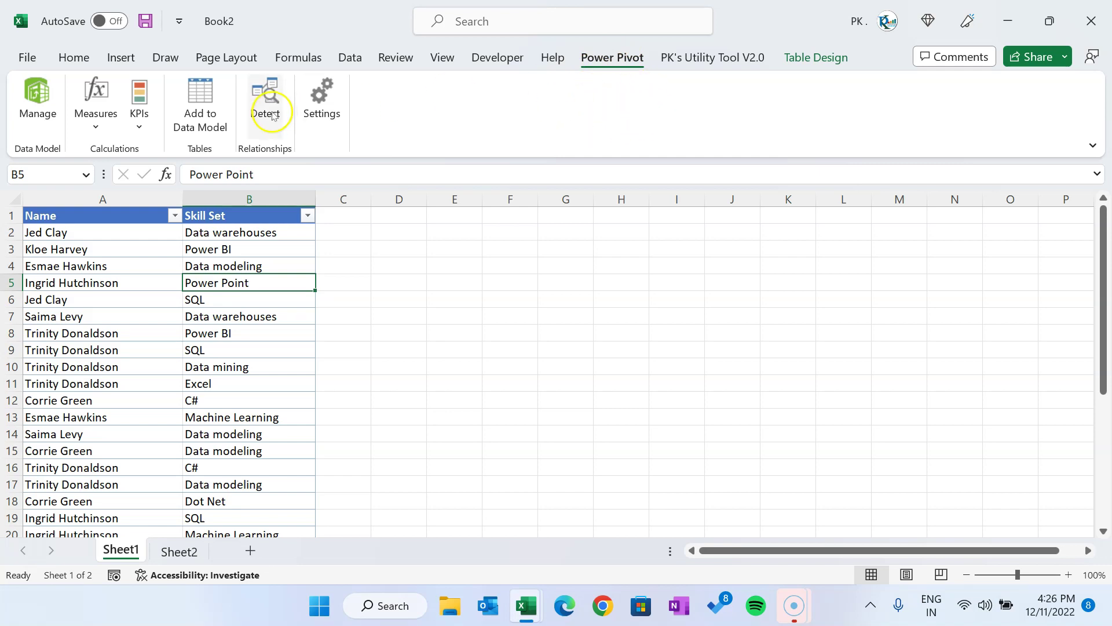
click(200, 113)
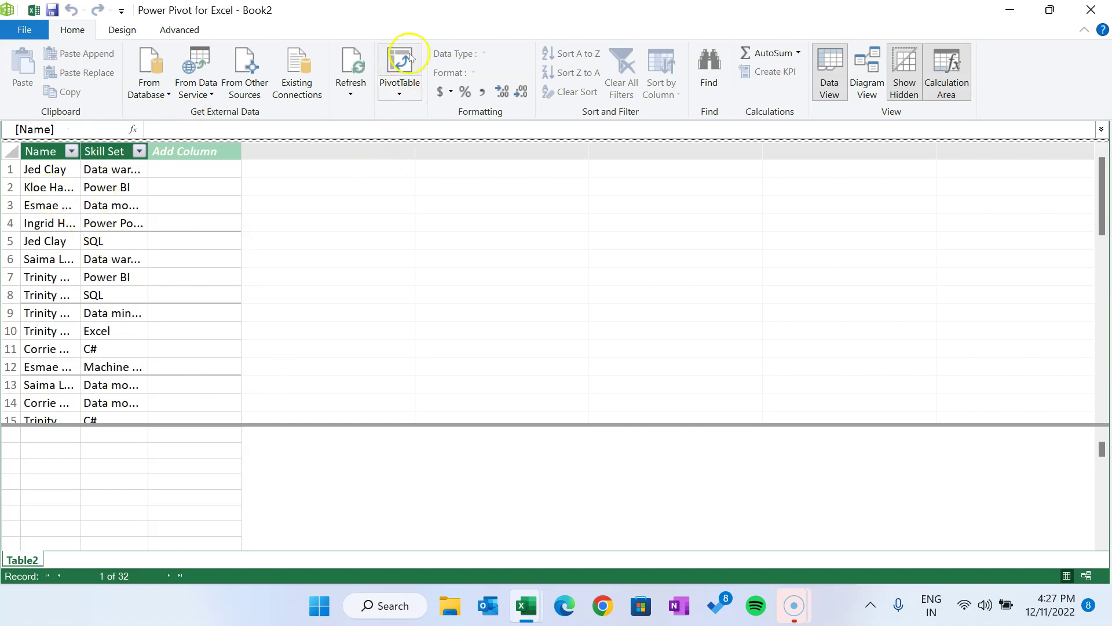
click(405, 93)
Create a PivotTable on a new worksheet with Table2's Name field as rows, then close the field list.
click(324, 110)
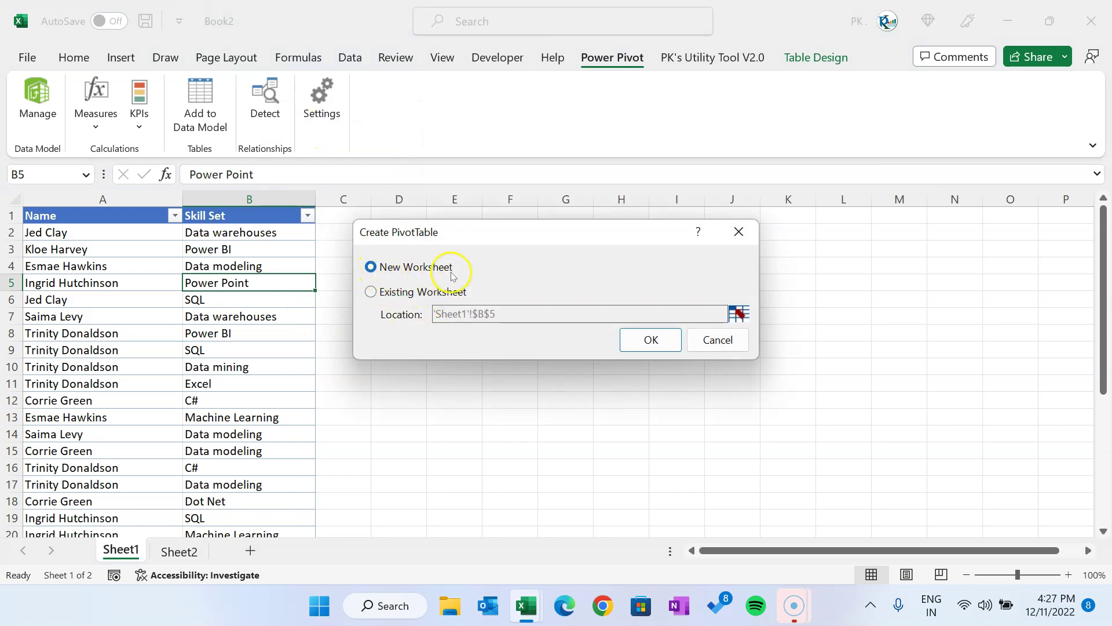
click(653, 342)
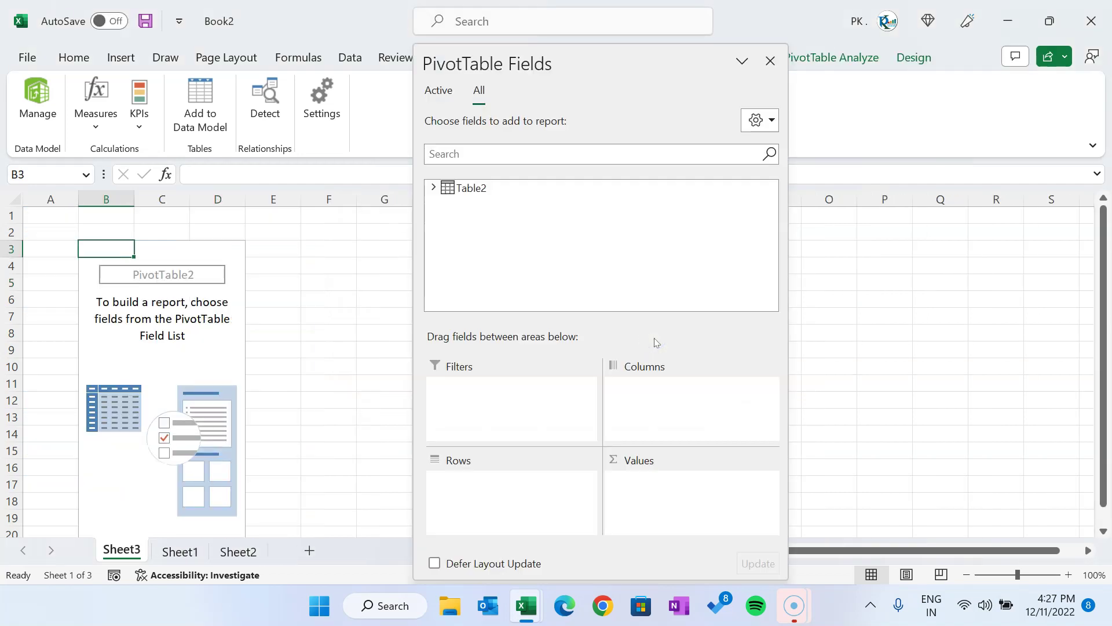
click(434, 187)
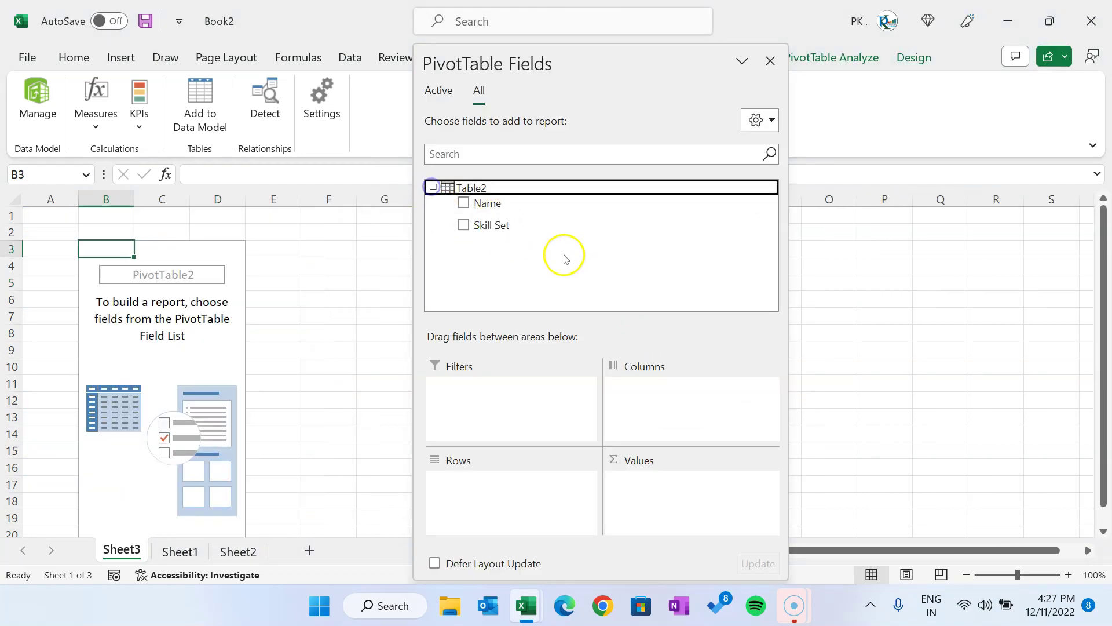
drag(489, 203, 496, 496)
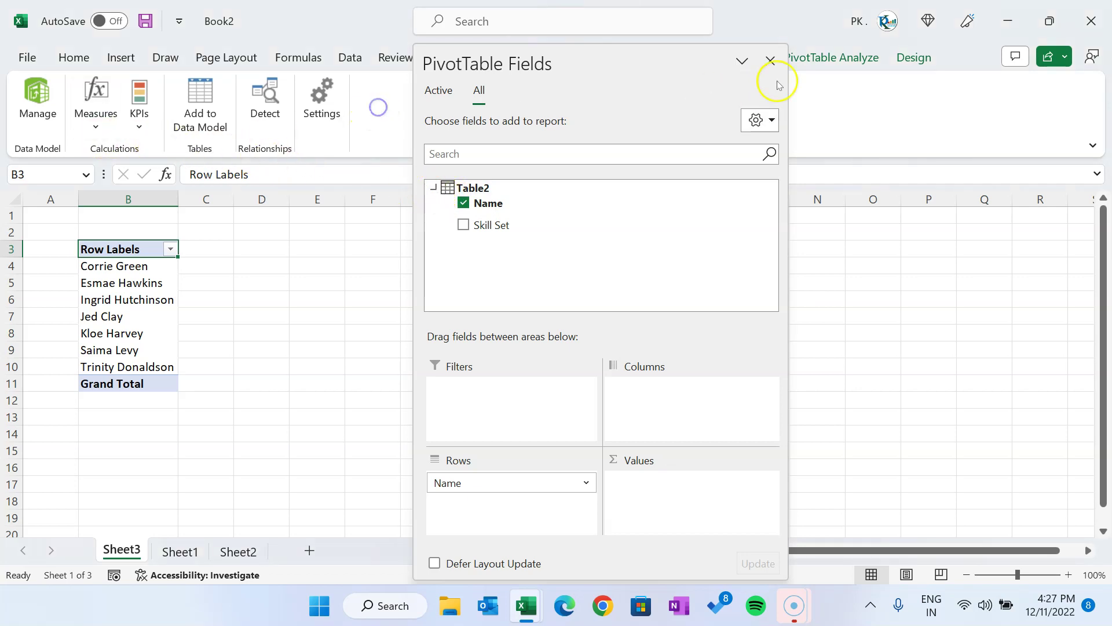
click(771, 61)
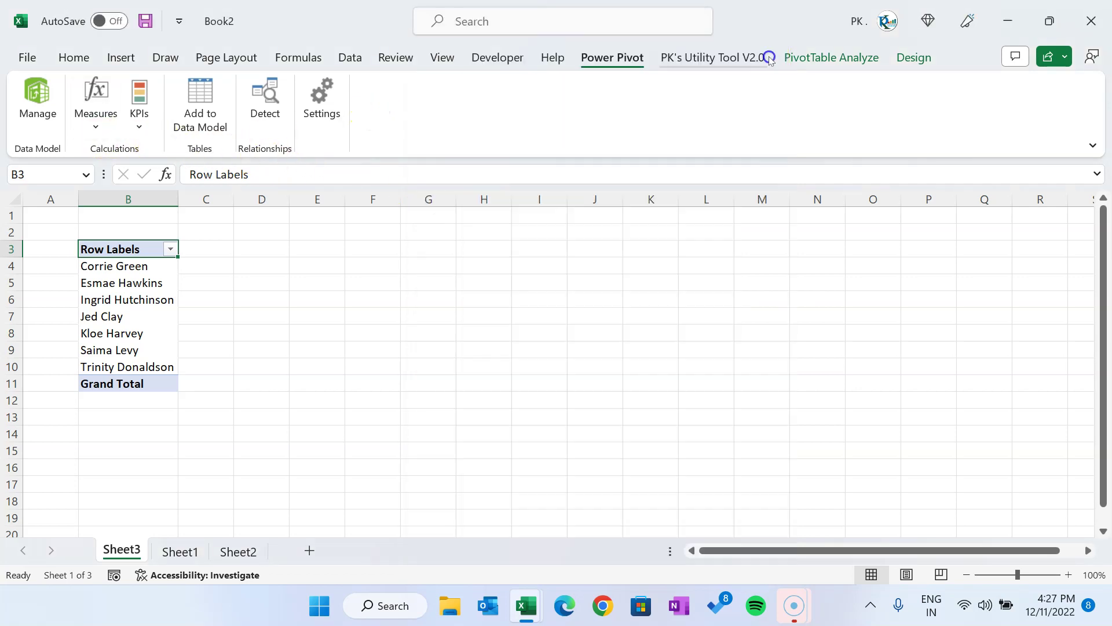
Create a new Power Pivot measure and name it Skill Set list.
click(96, 119)
click(119, 154)
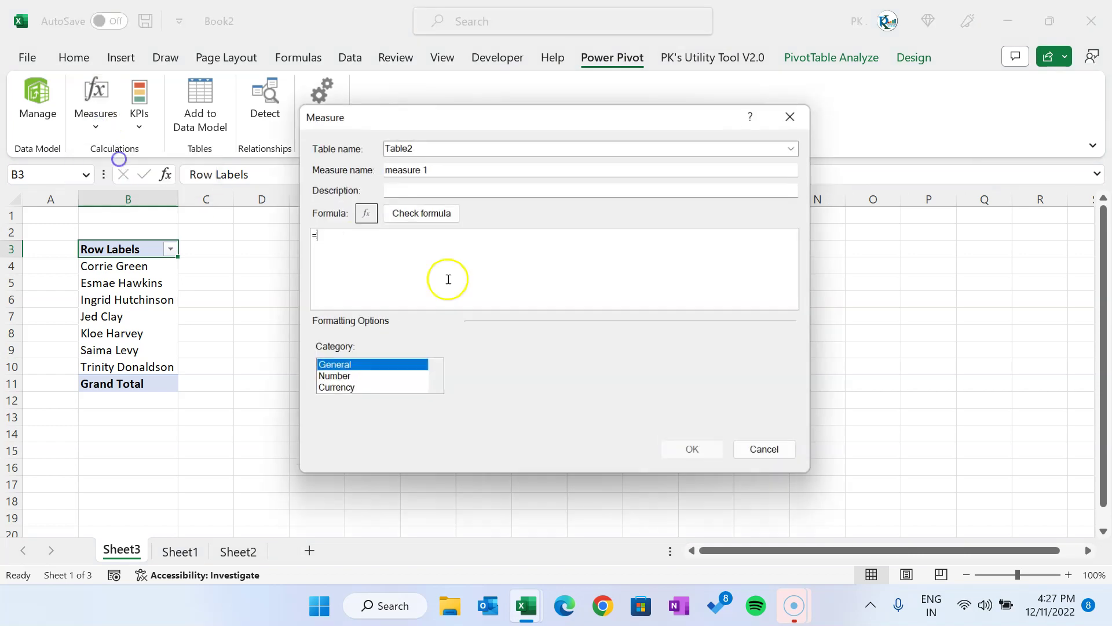
drag(383, 168, 534, 182)
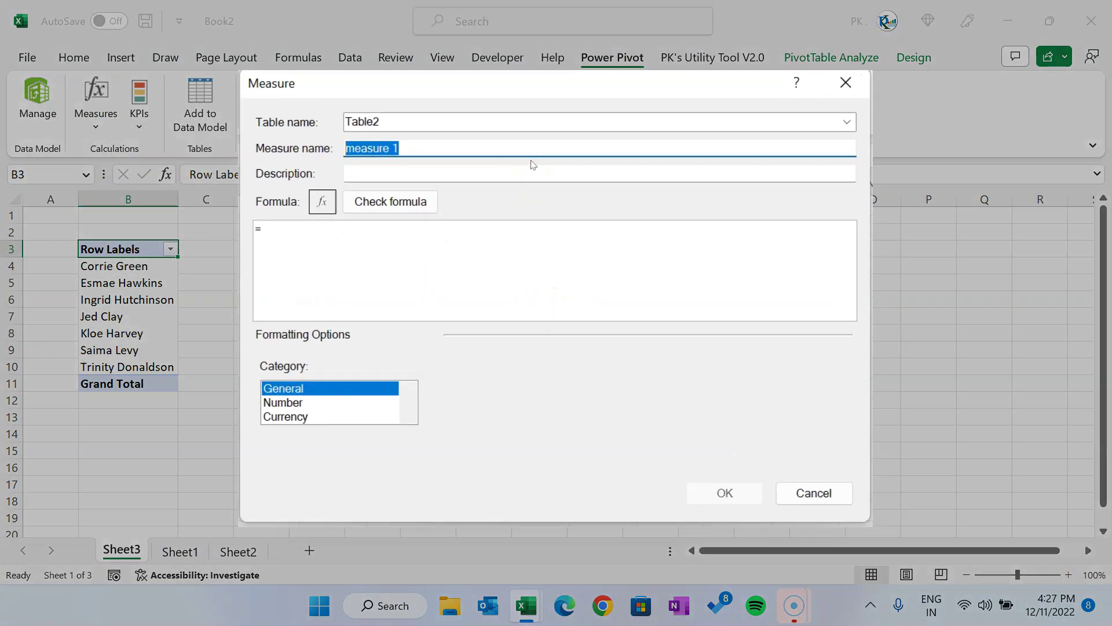
text(Skill Set list)
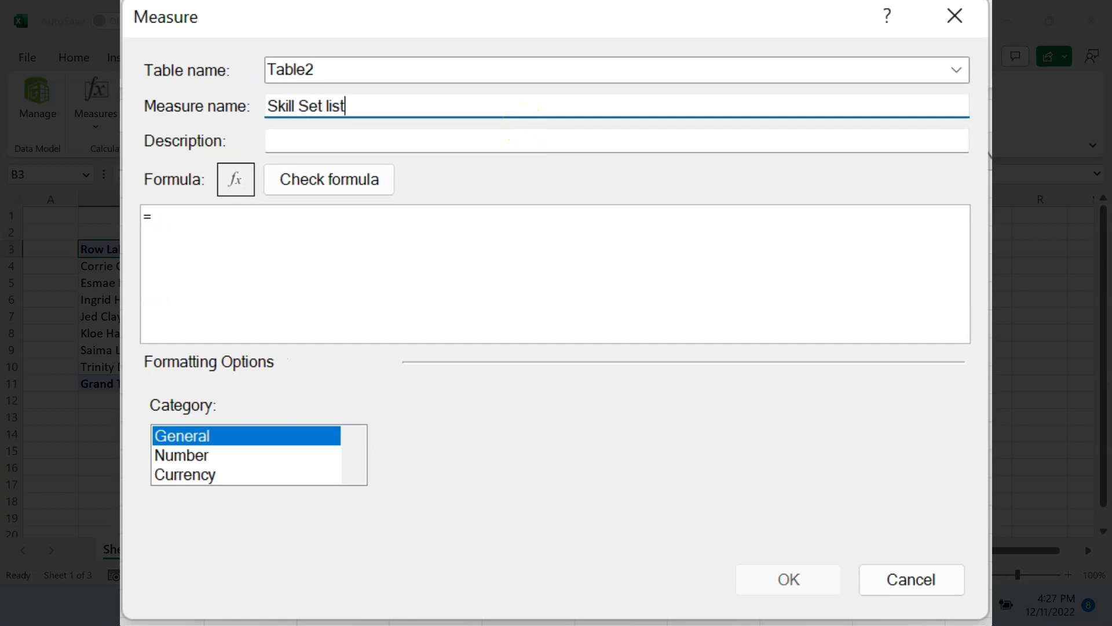
Begin the measure formula with CONCATENATEX over Table2.
click(239, 215)
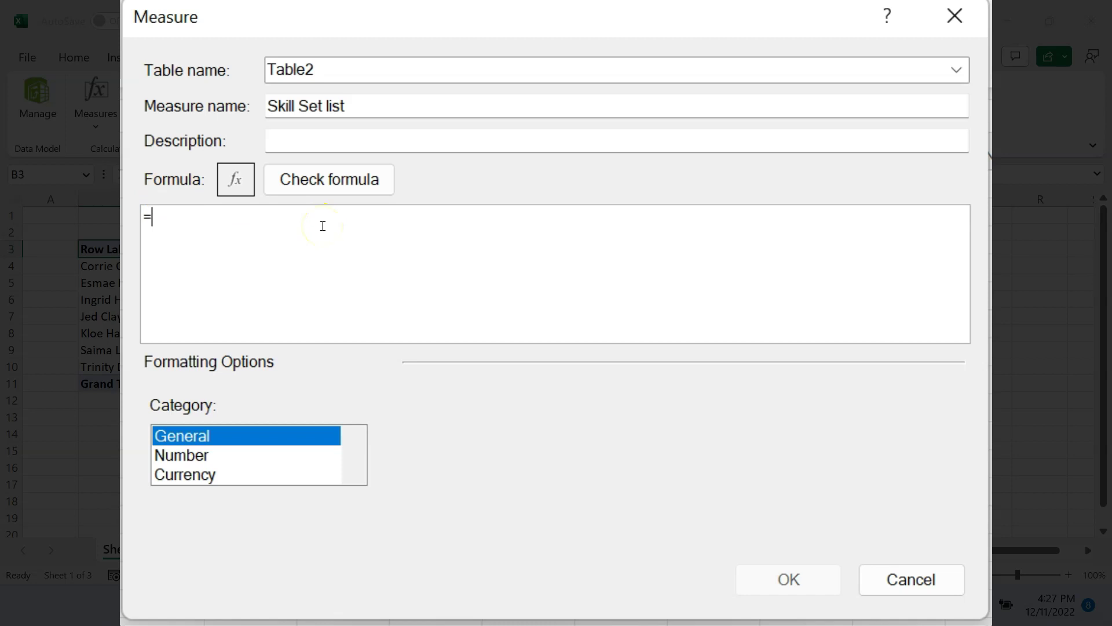
text(cont)
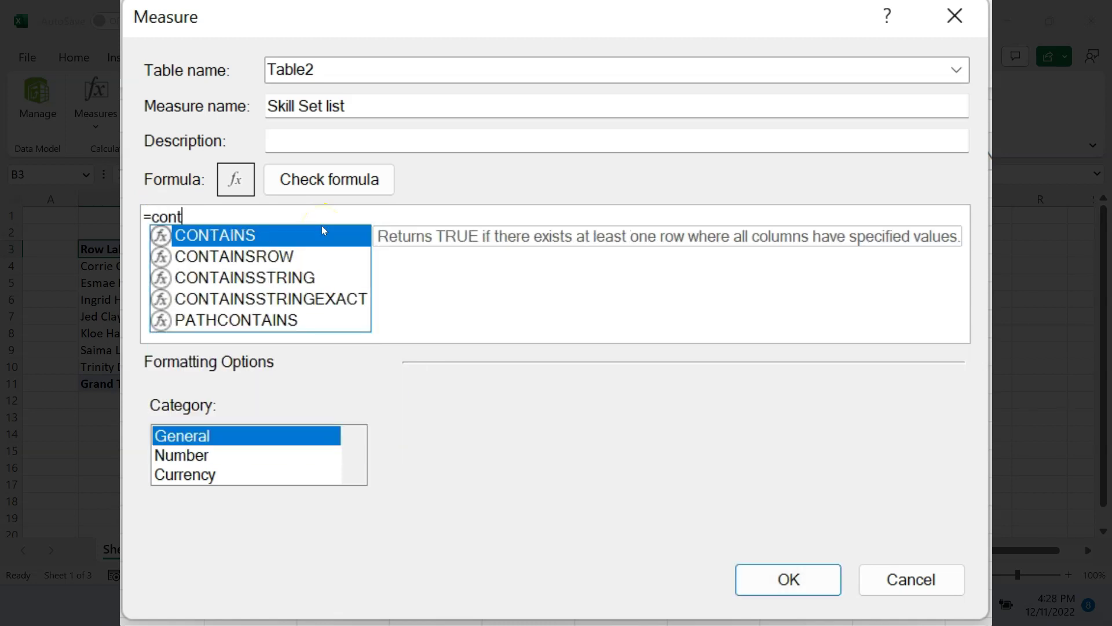
key(BackSpace)
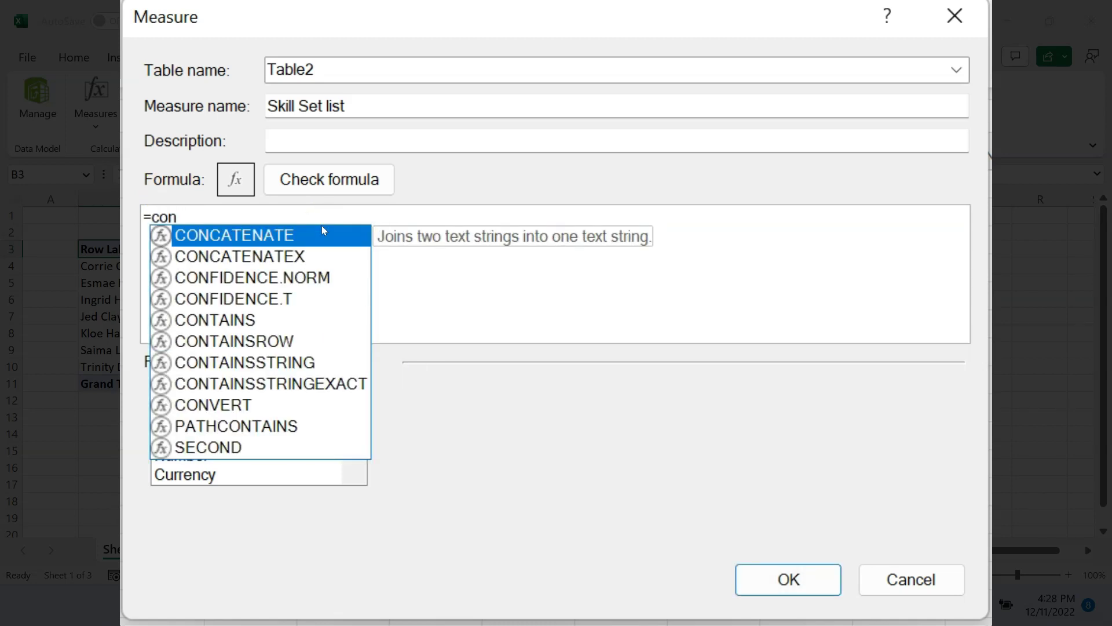
key(Down)
key(Tab)
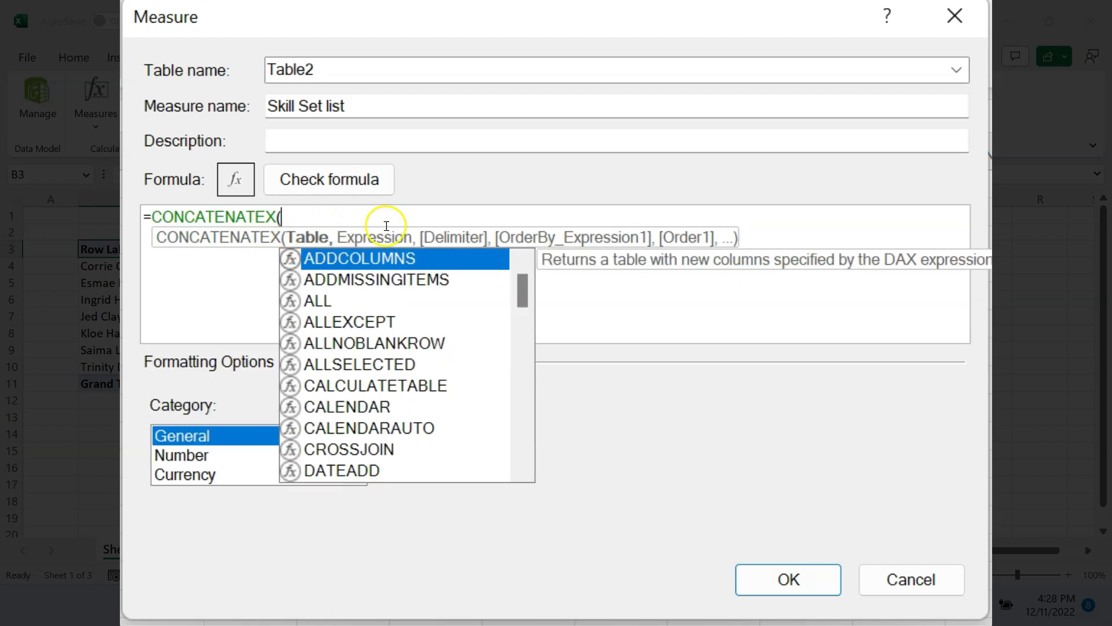
text(tab)
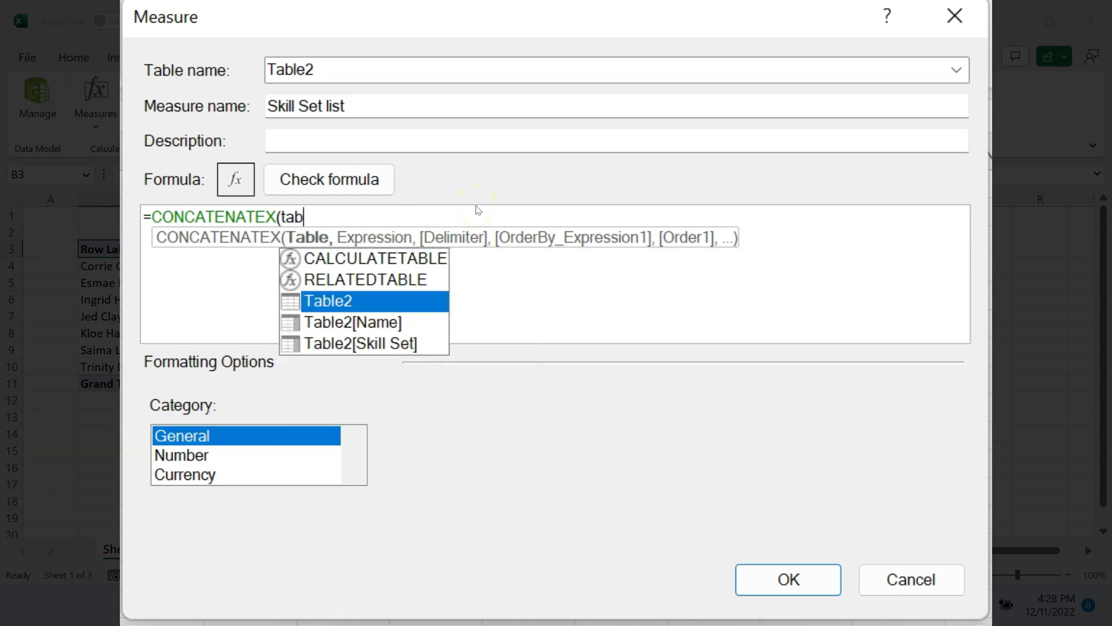
key(Tab)
text(,)
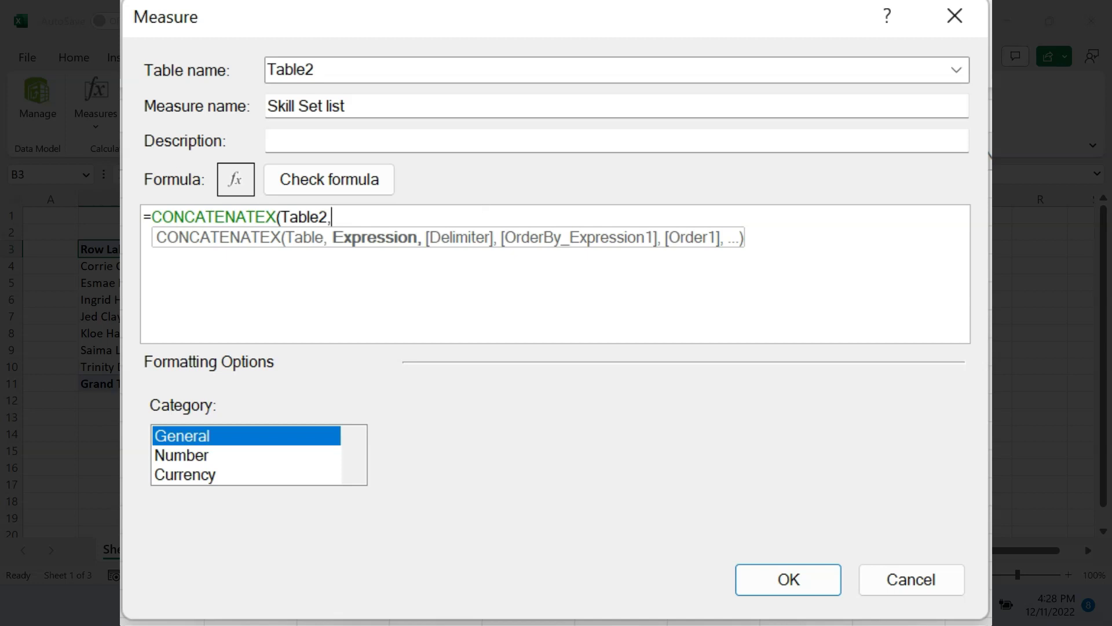
Complete it as CONCATENATEX(Table2,Table2[Skill Set],", ",Table2[Skill Set],ASC).
text(ta)
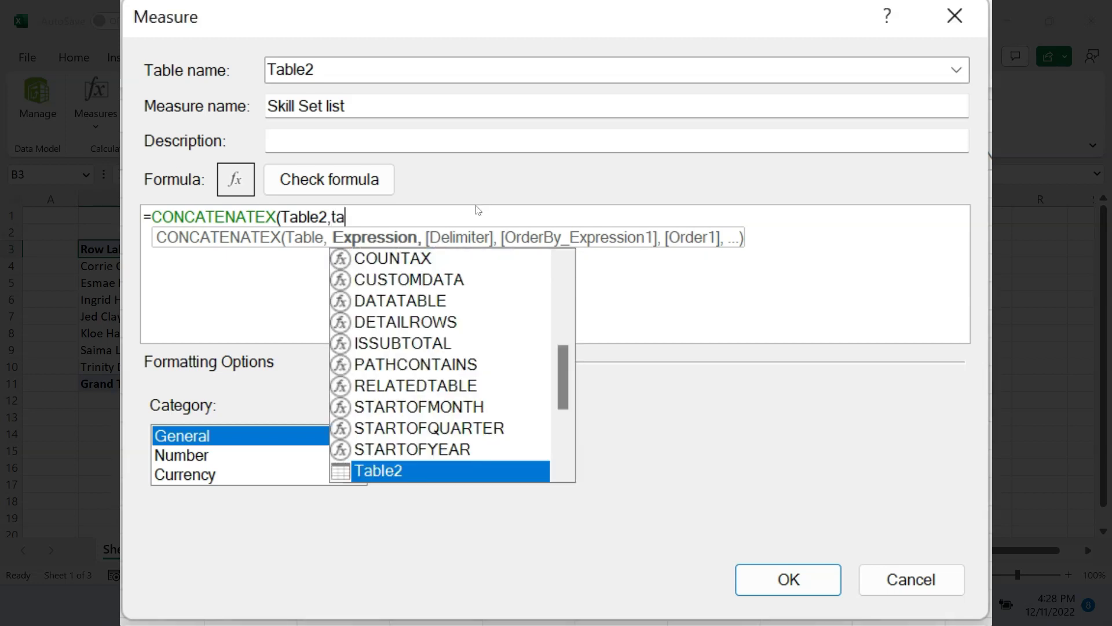
key(Down)
key(Down)
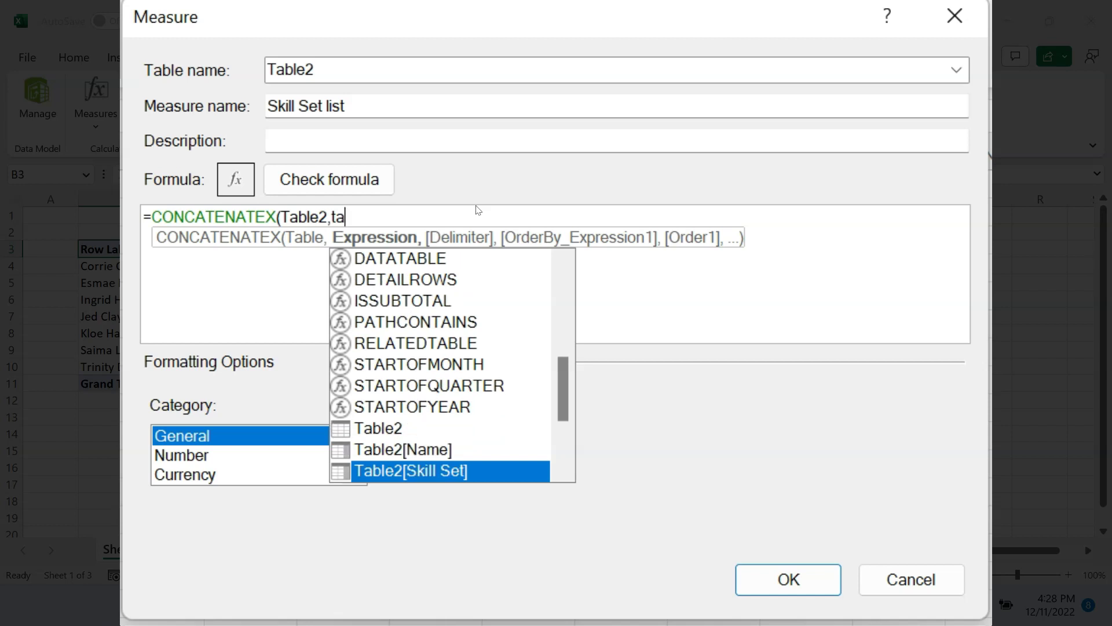
key(Tab)
text(,)
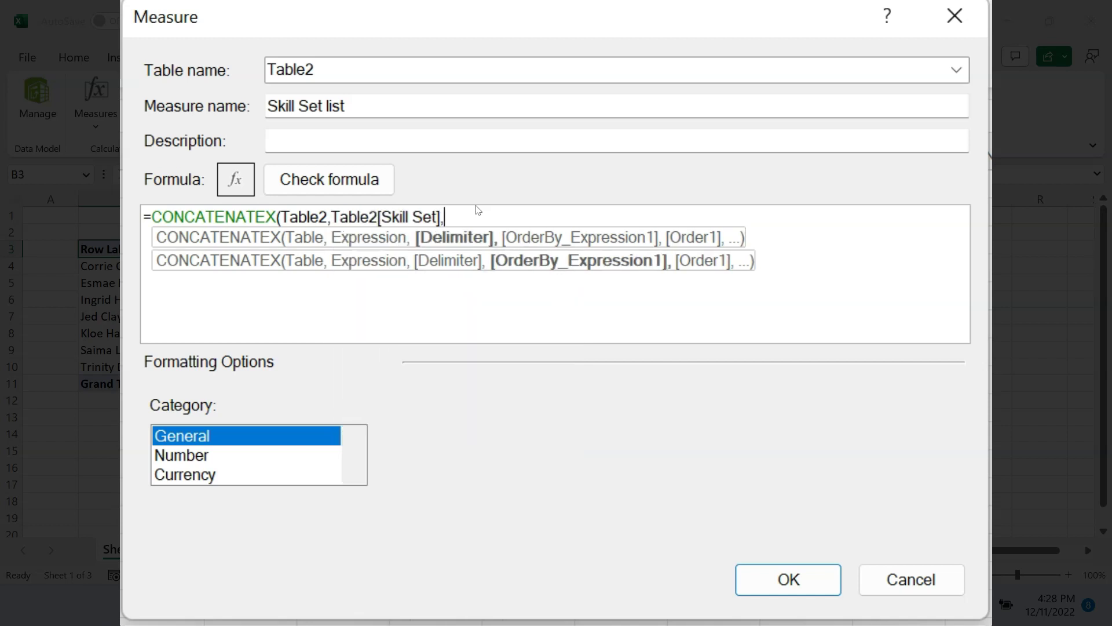
text(", ",)
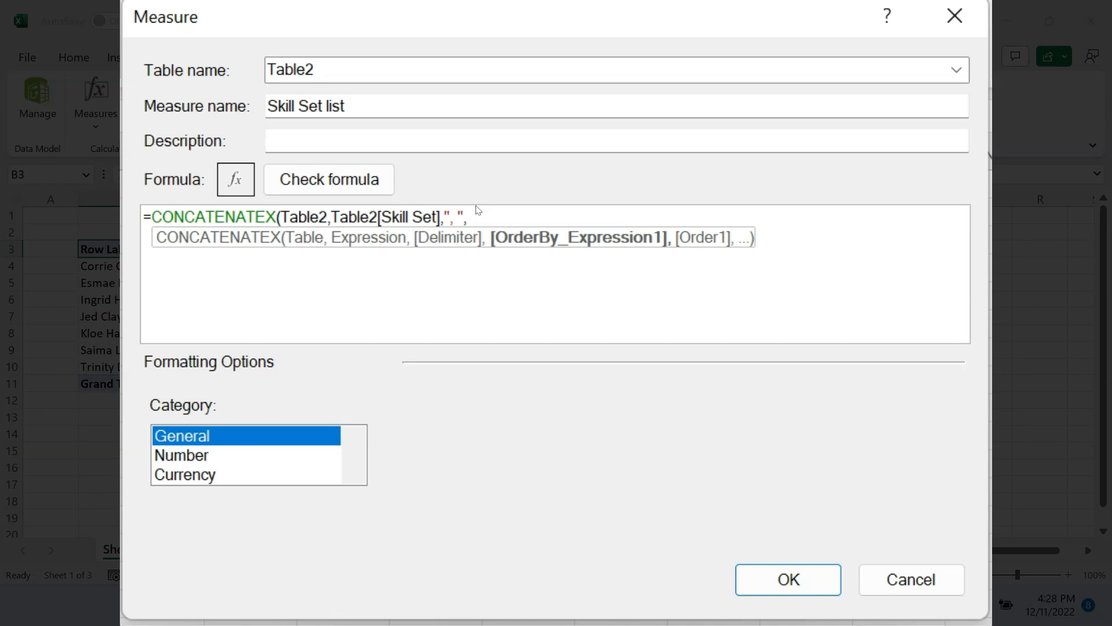
text(ski)
key(Down)
key(Tab)
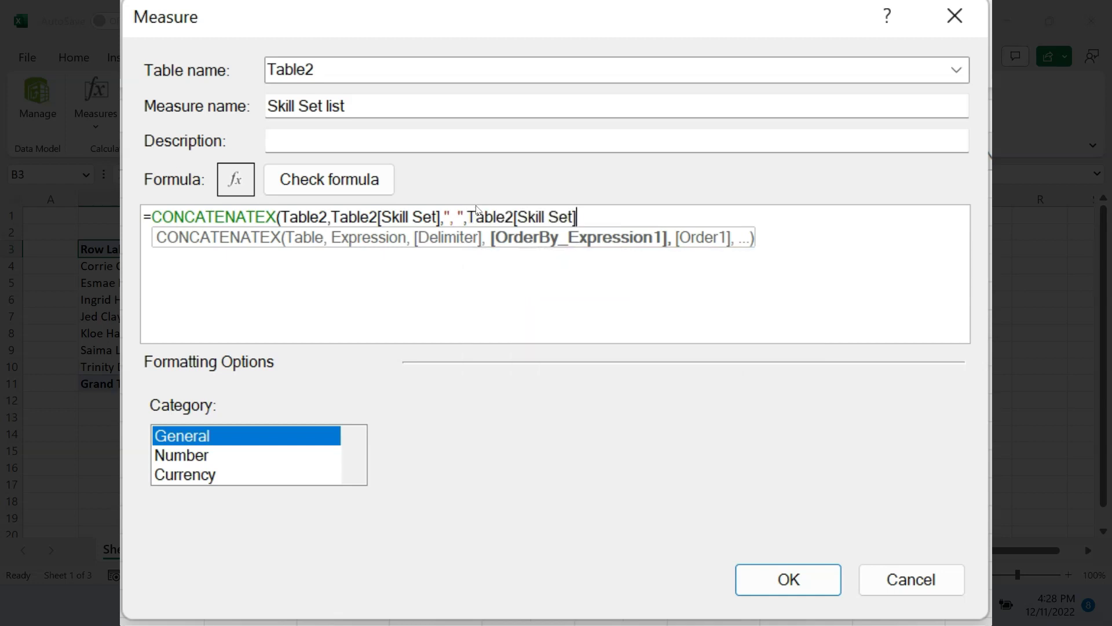
text(,)
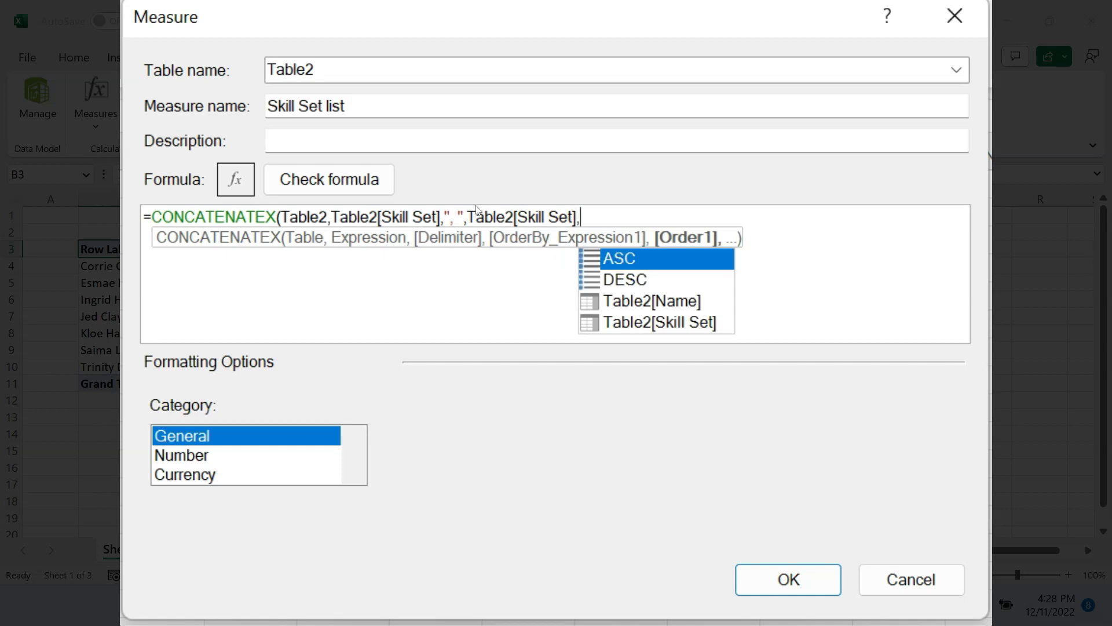
key(Tab)
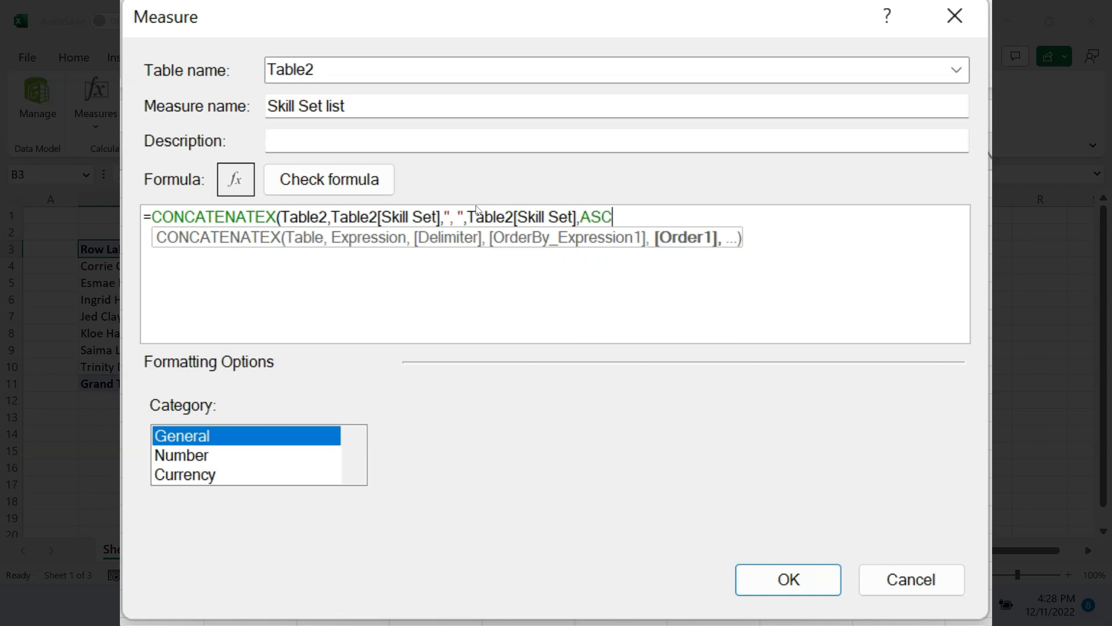
text())
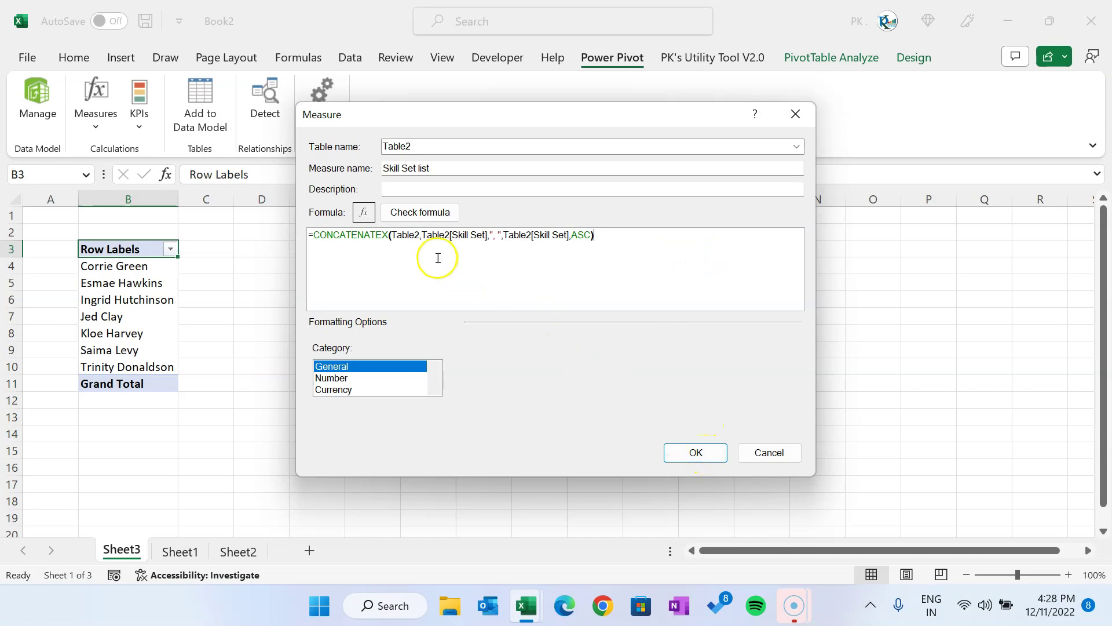
Check and save the Skill Set list measure so each employee shows their joined skills.
click(421, 213)
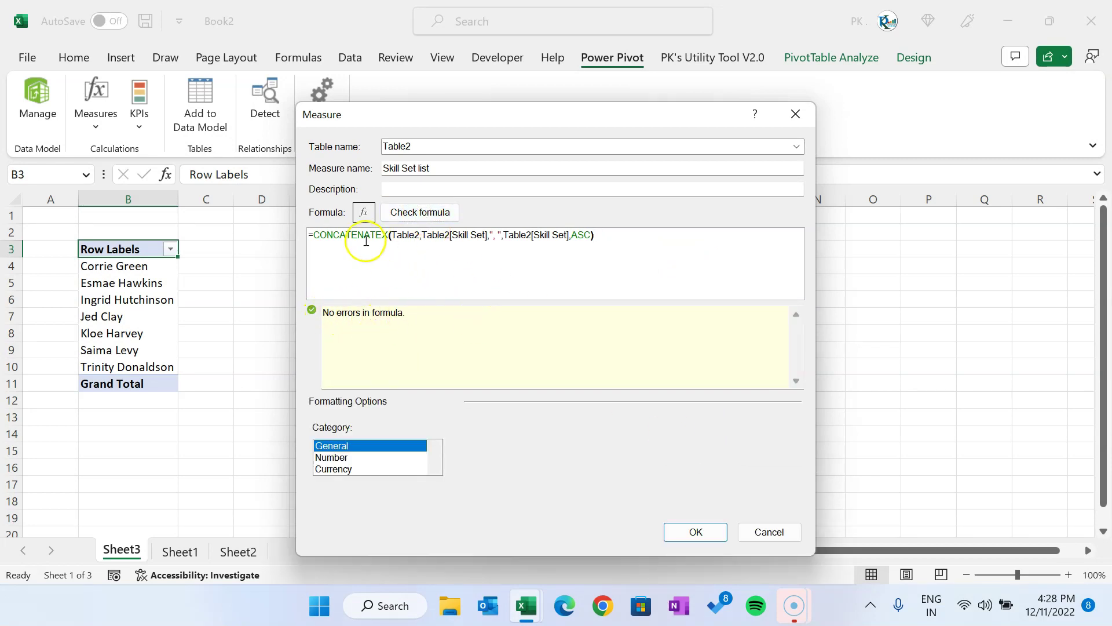
click(714, 533)
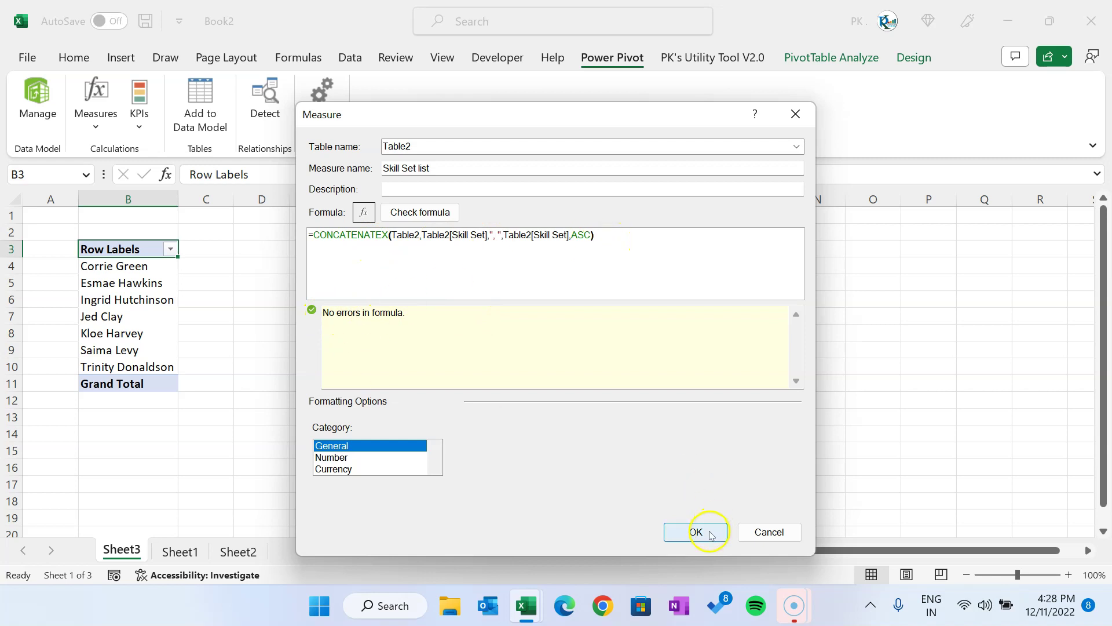
click(393, 288)
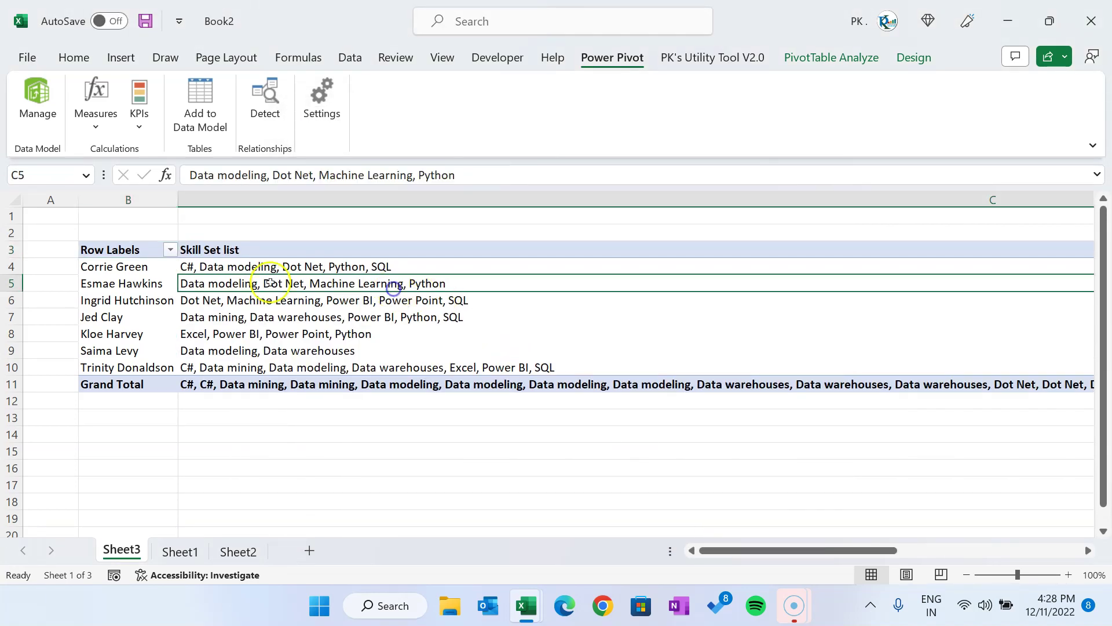
drag(318, 266, 322, 353)
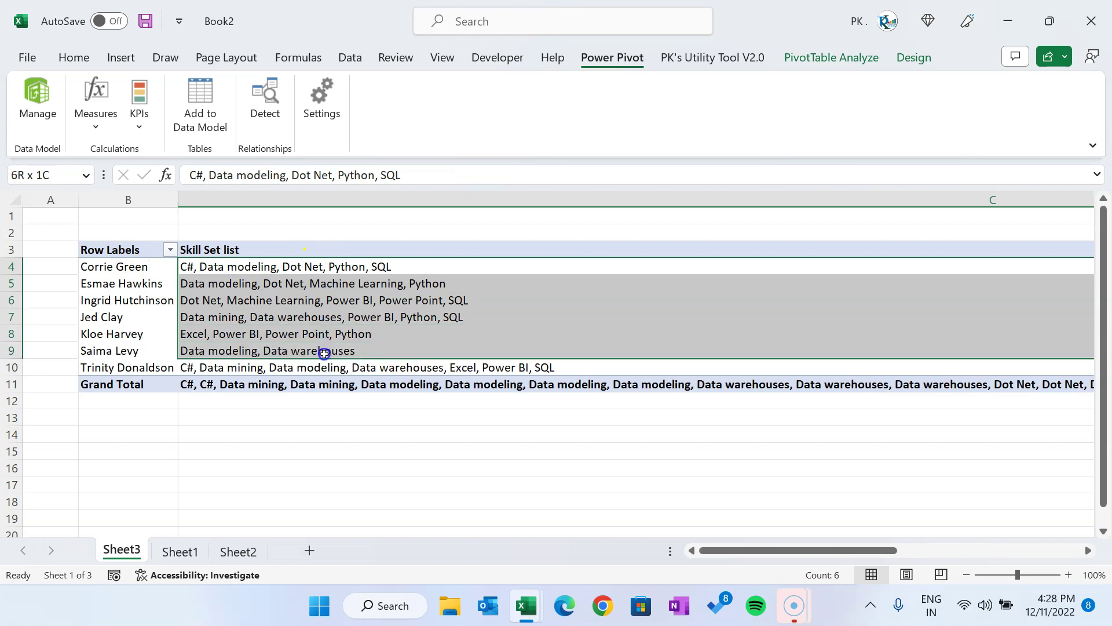
click(342, 285)
click(285, 385)
click(339, 299)
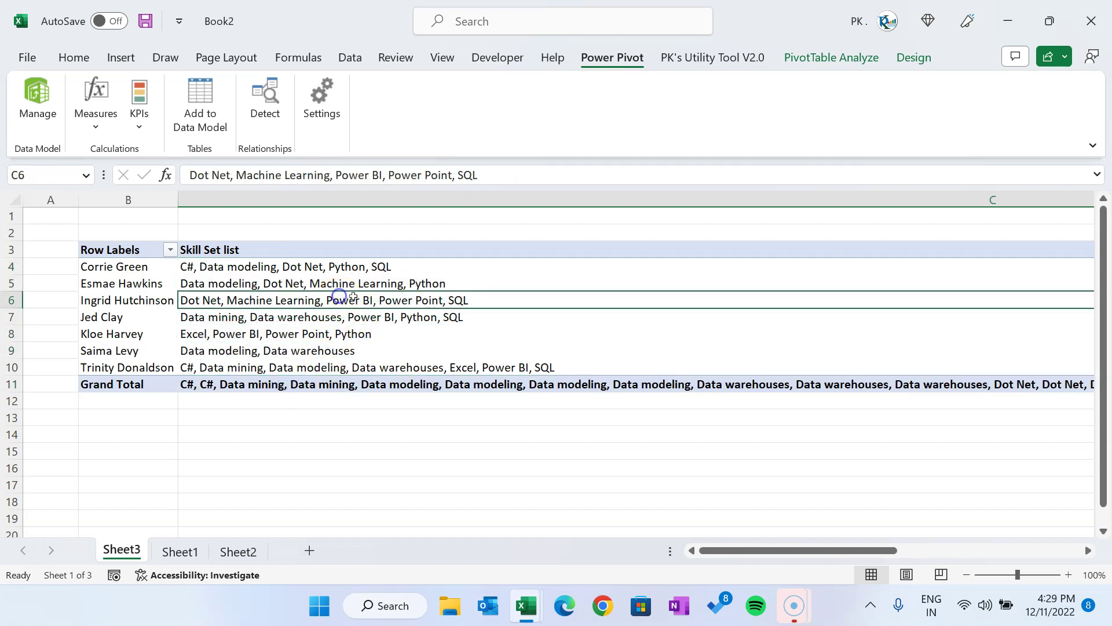
Turn off grand totals for rows and columns in the pivot table.
click(911, 58)
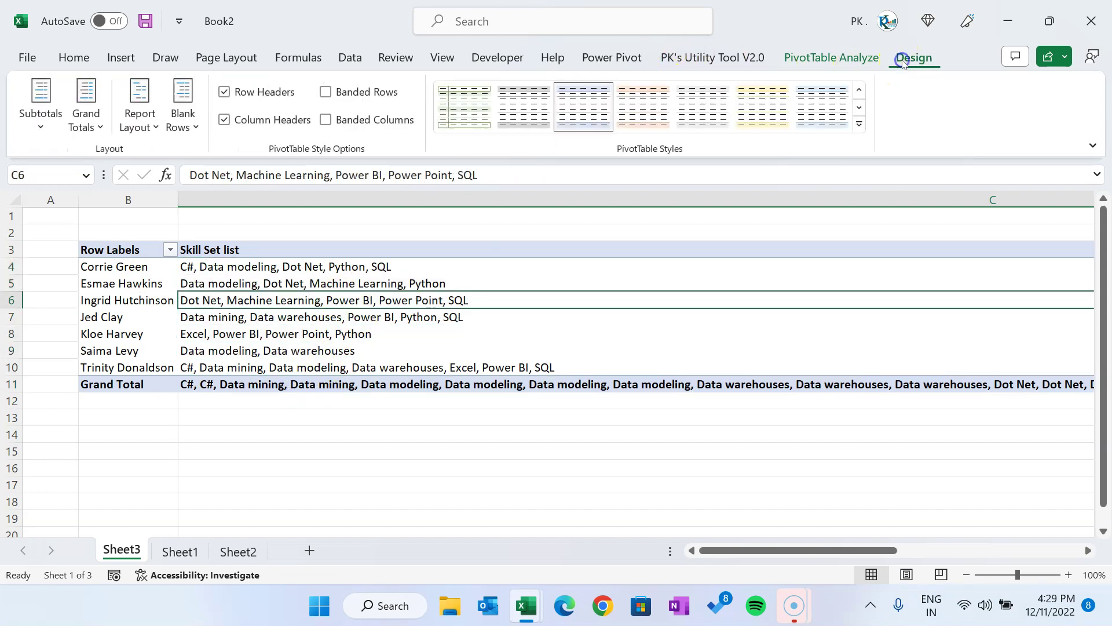
click(89, 127)
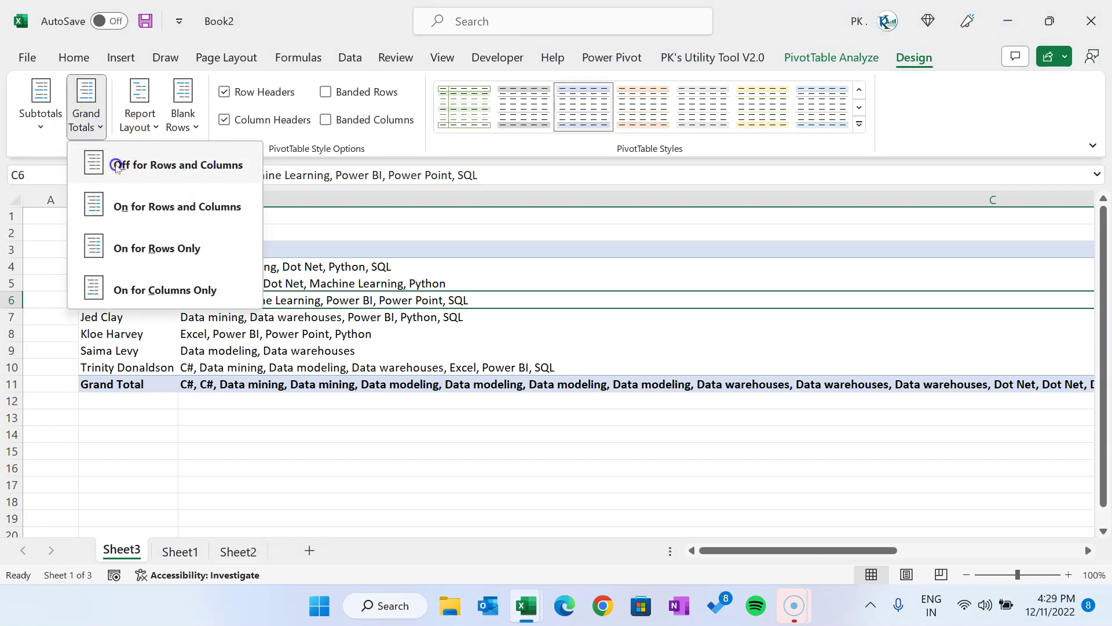
click(116, 165)
click(361, 283)
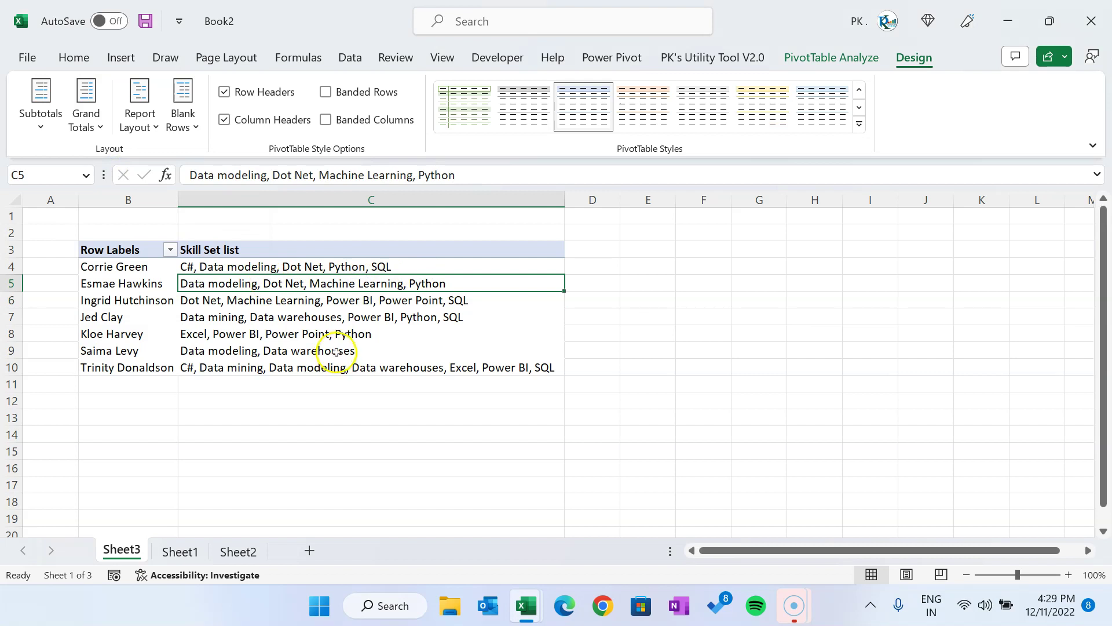